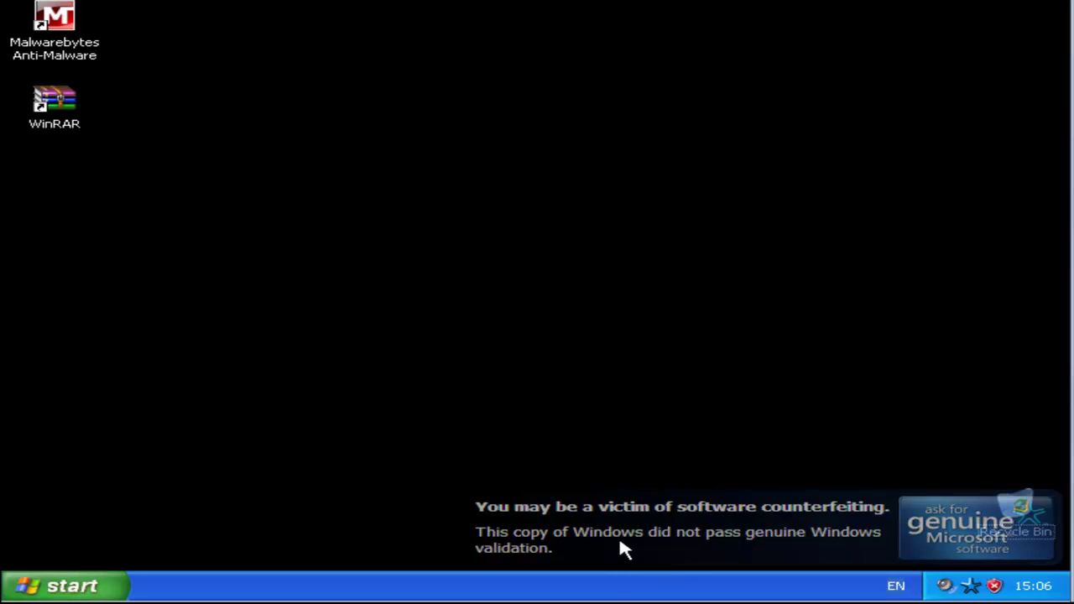
Open the Windows XP Start menu
{"action": "left_click", "coordinate": [79, 588]}
Run the prefilled regedit command from the Run dialog to launch Registry Editor
{"action": "left_click", "coordinate": [293, 502]}
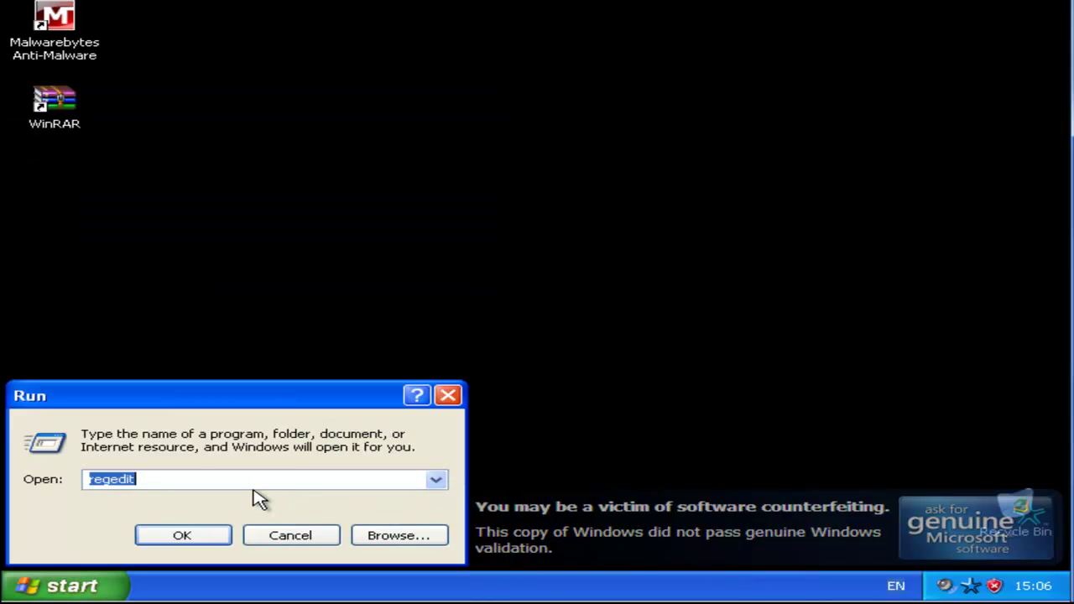
{"action": "key", "text": "Return"}
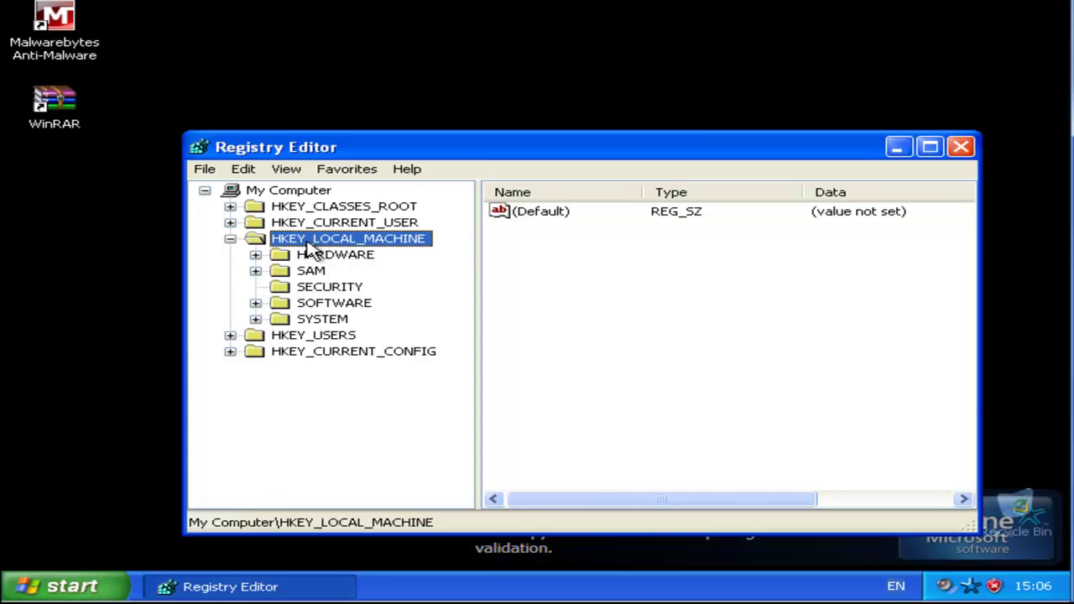
Expand HKEY_LOCAL_MACHINE\SOFTWARE\Microsoft in the registry tree
{"action": "left_click", "coordinate": [255, 303]}
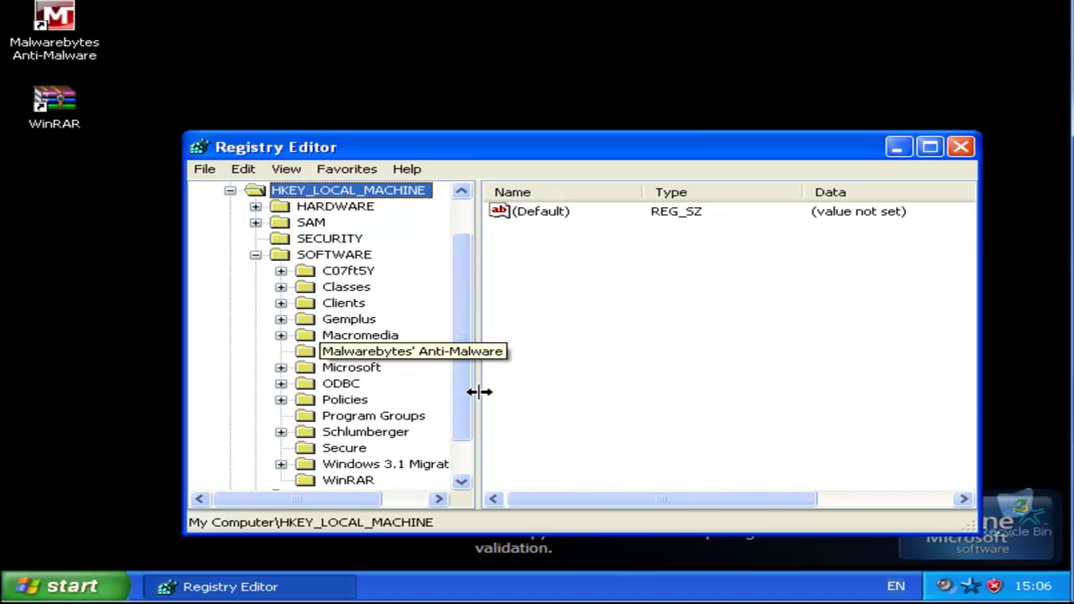
{"action": "scroll", "coordinate": [472, 420], "scroll_direction": "down", "scroll_amount": 1}
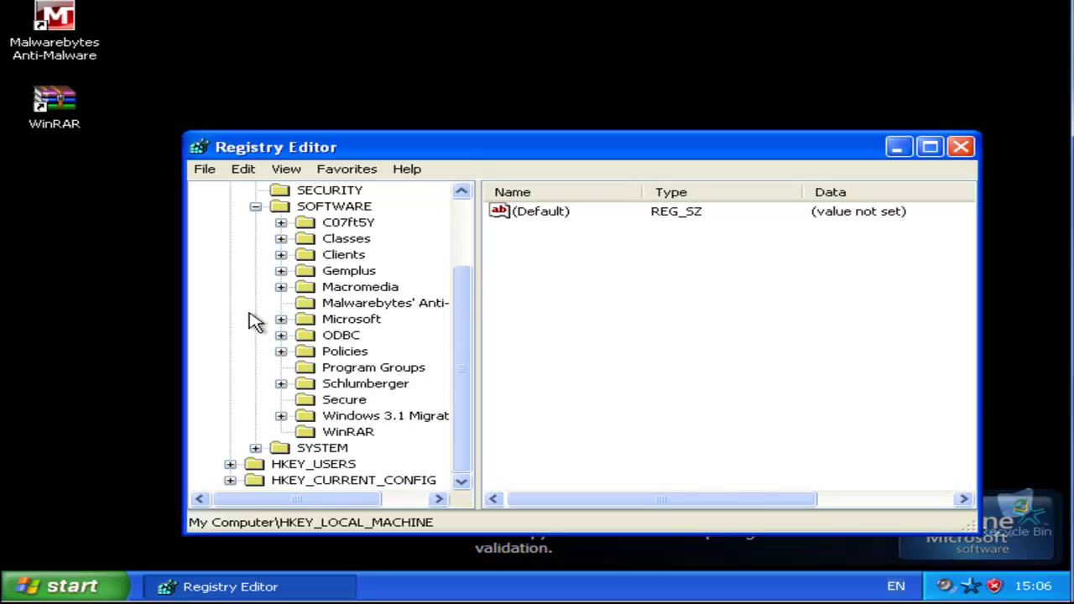
{"action": "left_click", "coordinate": [281, 318]}
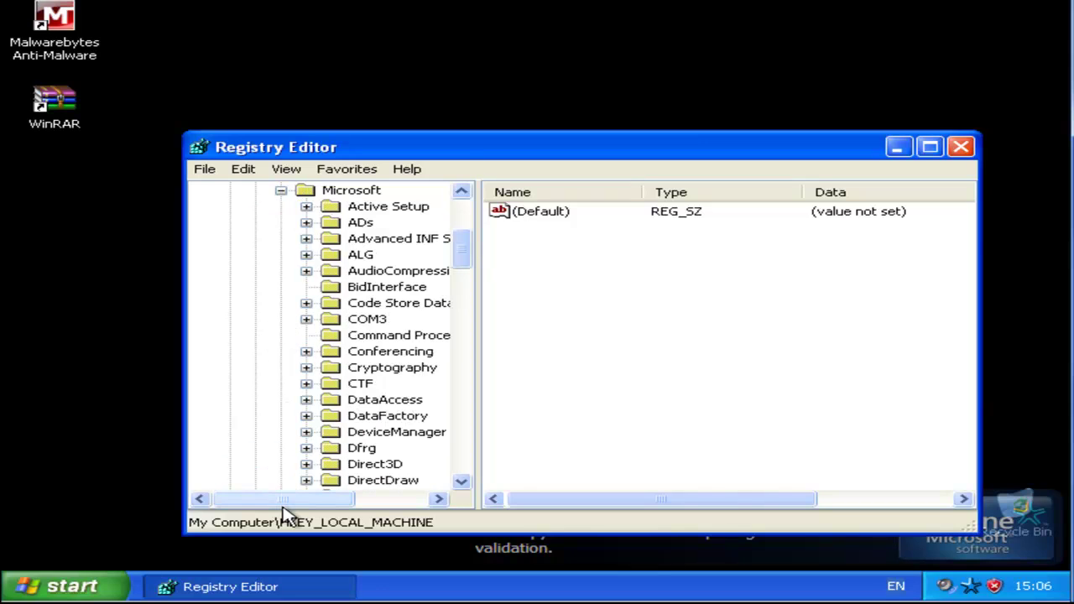
{"action": "left_click_drag", "start_coordinate": [287, 504], "coordinate": [326, 506]}
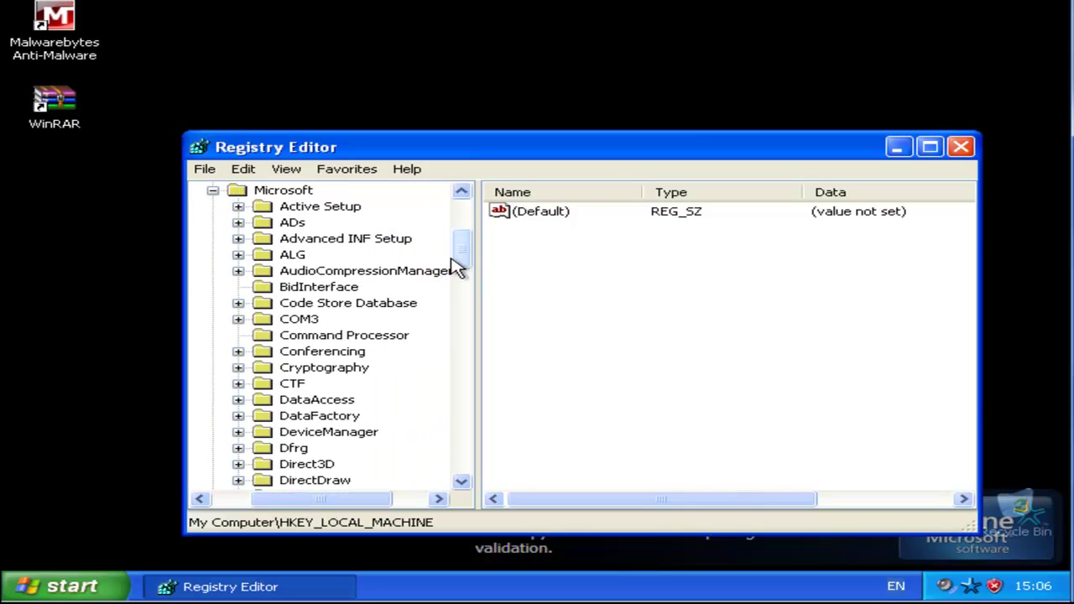
{"action": "left_click_drag", "start_coordinate": [456, 267], "coordinate": [493, 453]}
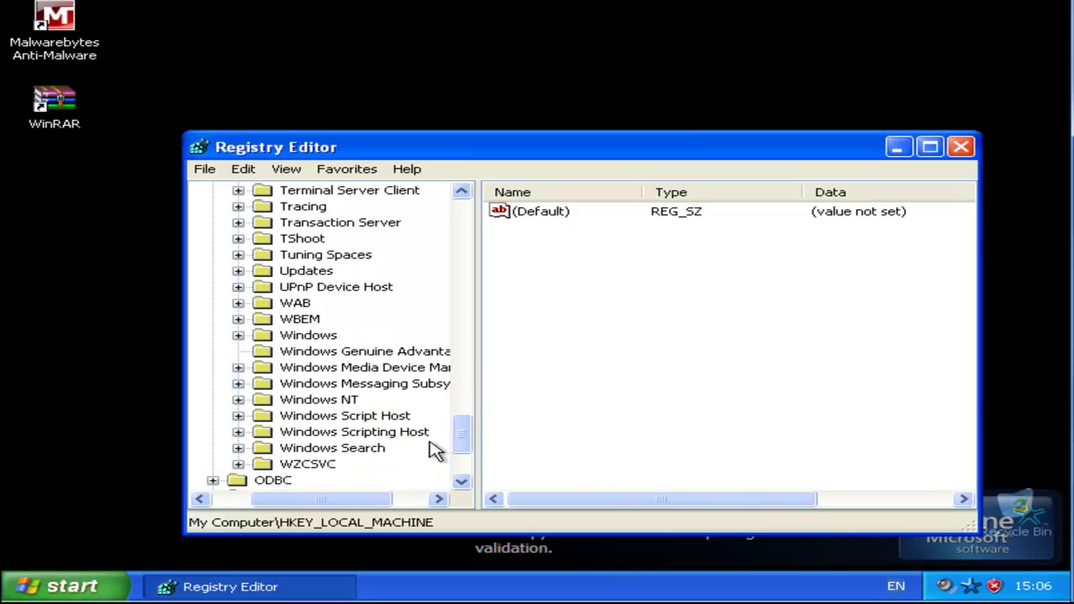
Expand Windows NT\CurrentVersion\Winlogon to list its subkeys, including Notify
{"action": "left_click", "coordinate": [239, 400]}
{"action": "left_click", "coordinate": [263, 416]}
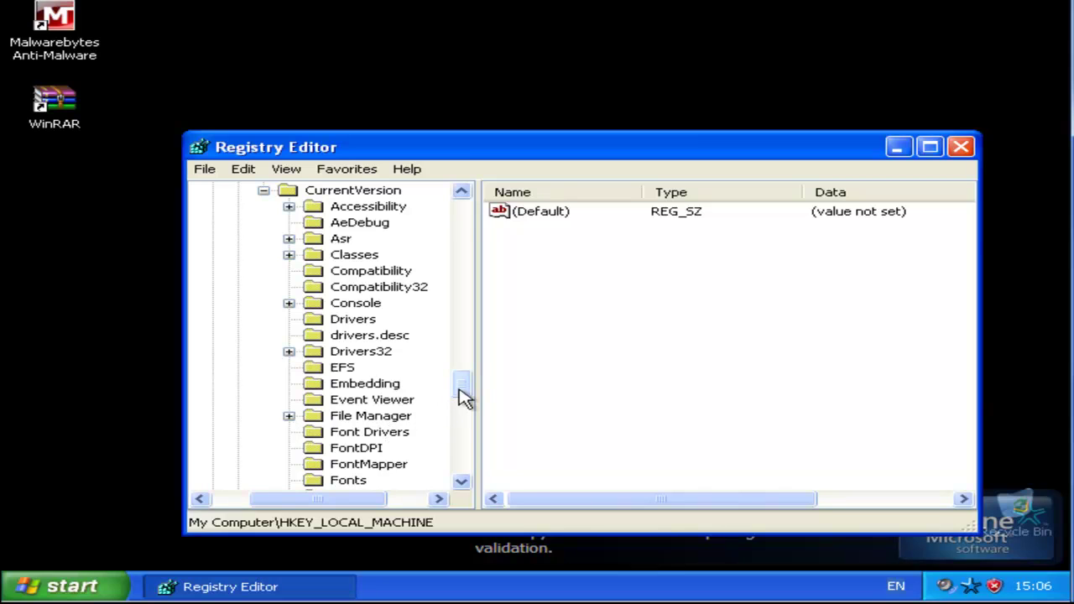
{"action": "left_click_drag", "start_coordinate": [462, 398], "coordinate": [469, 446]}
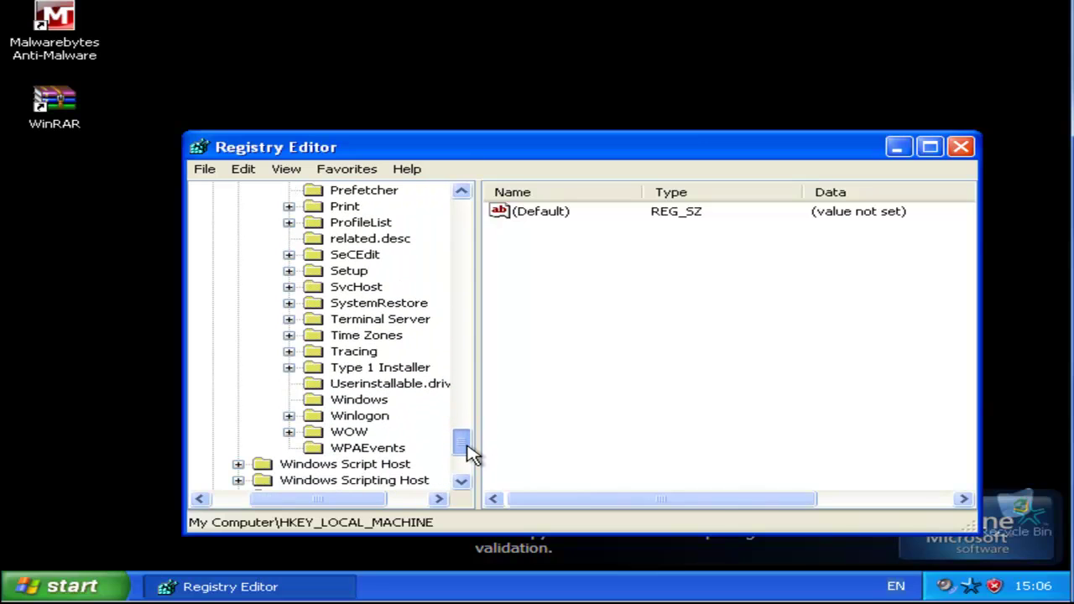
{"action": "left_click", "coordinate": [288, 416]}
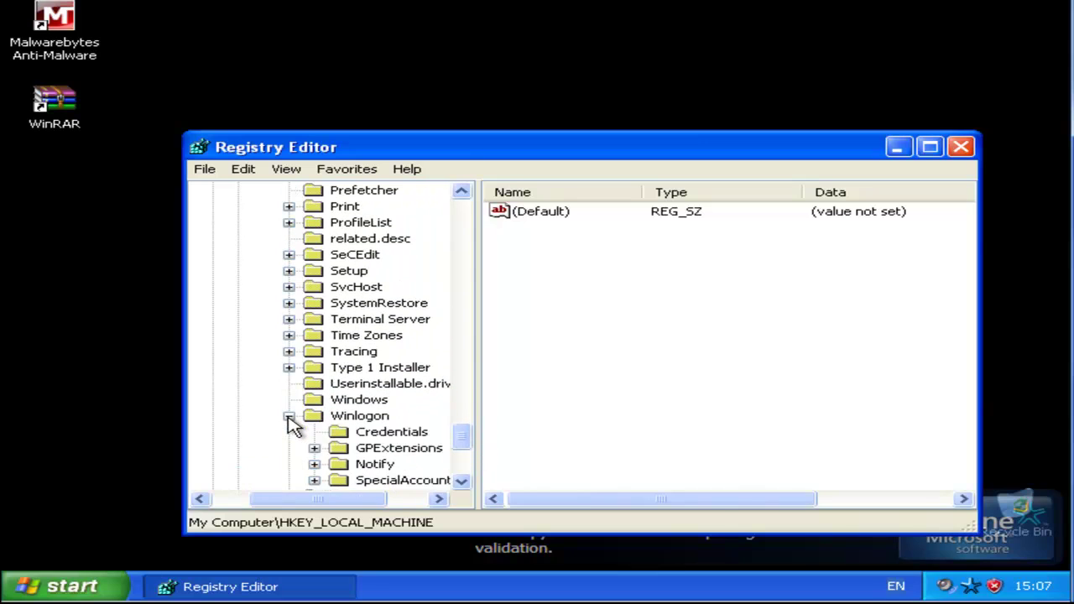
{"action": "left_click_drag", "start_coordinate": [317, 504], "coordinate": [348, 503]}
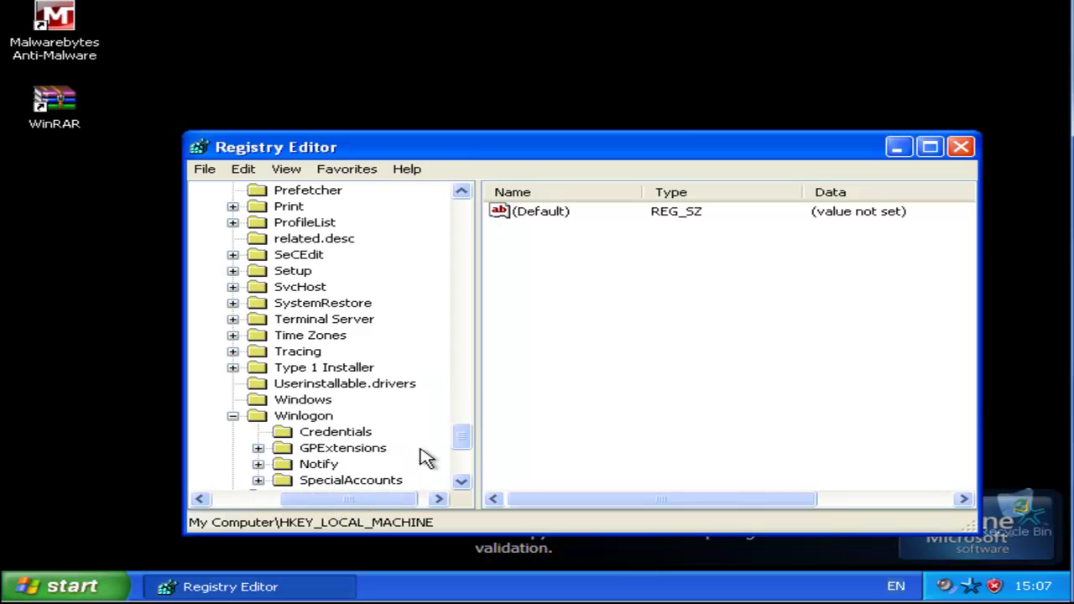
{"action": "left_click_drag", "start_coordinate": [461, 446], "coordinate": [468, 458]}
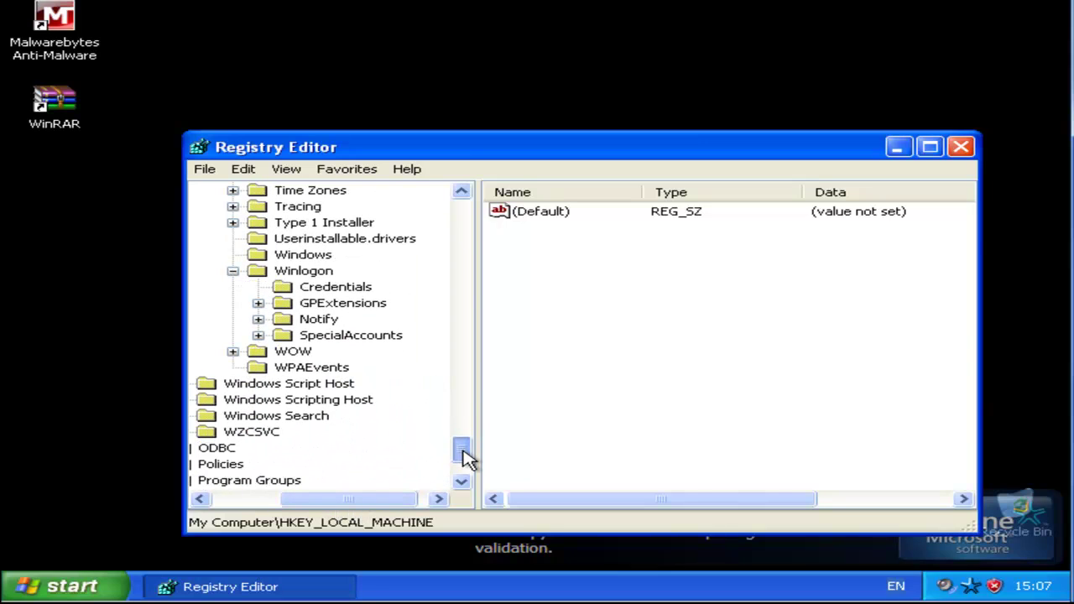
Expand Notify and WgaLogon, and select the WgaLogon key to view its values
{"action": "left_click", "coordinate": [259, 320]}
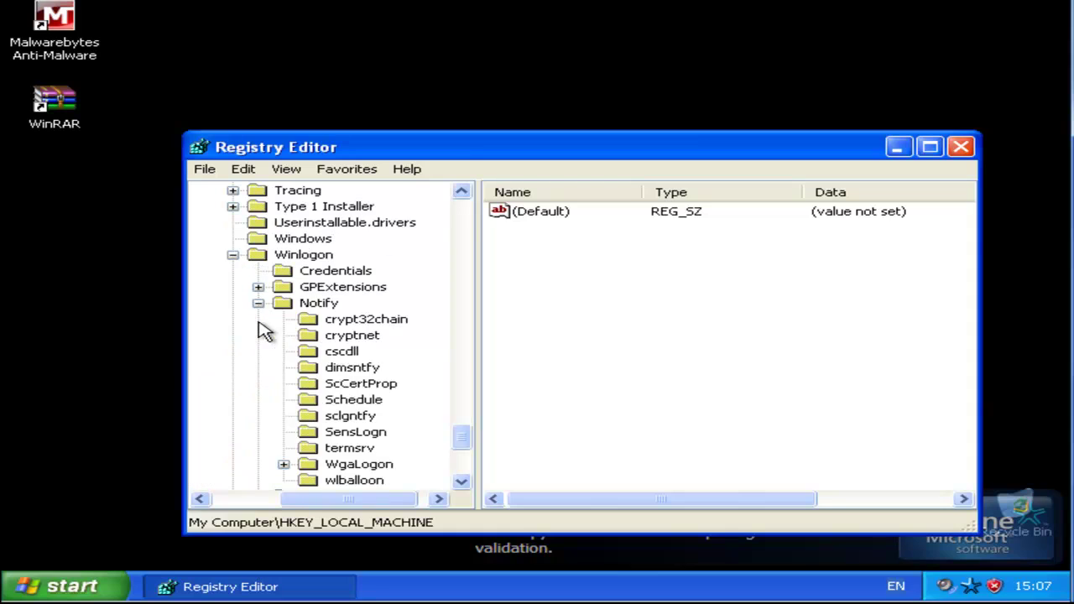
{"action": "left_click_drag", "start_coordinate": [460, 445], "coordinate": [464, 450]}
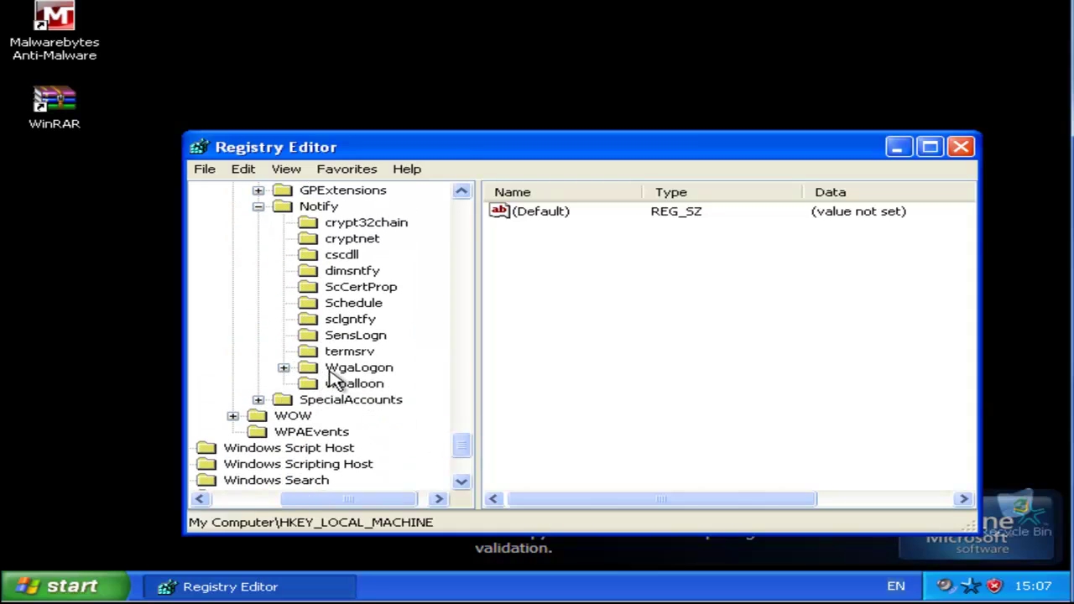
{"action": "left_click", "coordinate": [283, 368]}
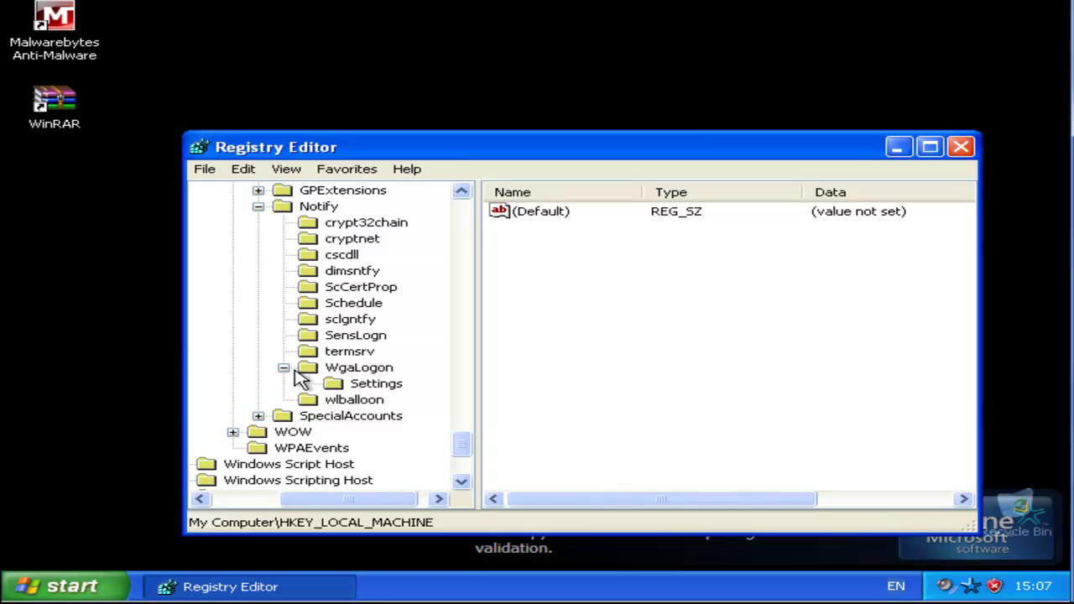
{"action": "left_click", "coordinate": [351, 368]}
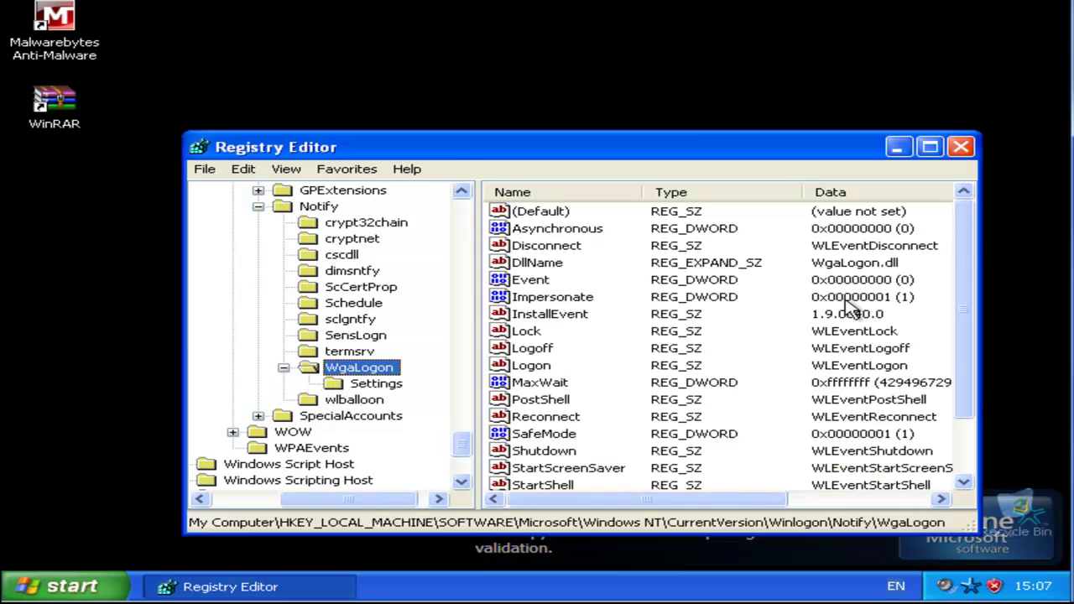
Delete the WgaLogon key with all its subkeys and close Registry Editor
{"action": "right_click", "coordinate": [364, 372]}
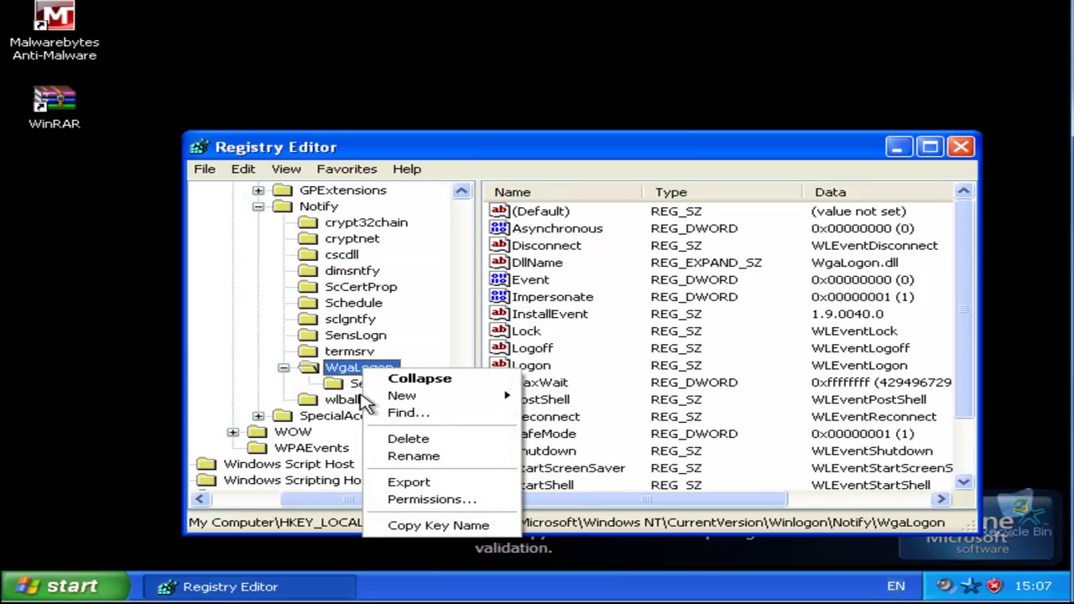
{"action": "left_click", "coordinate": [386, 439]}
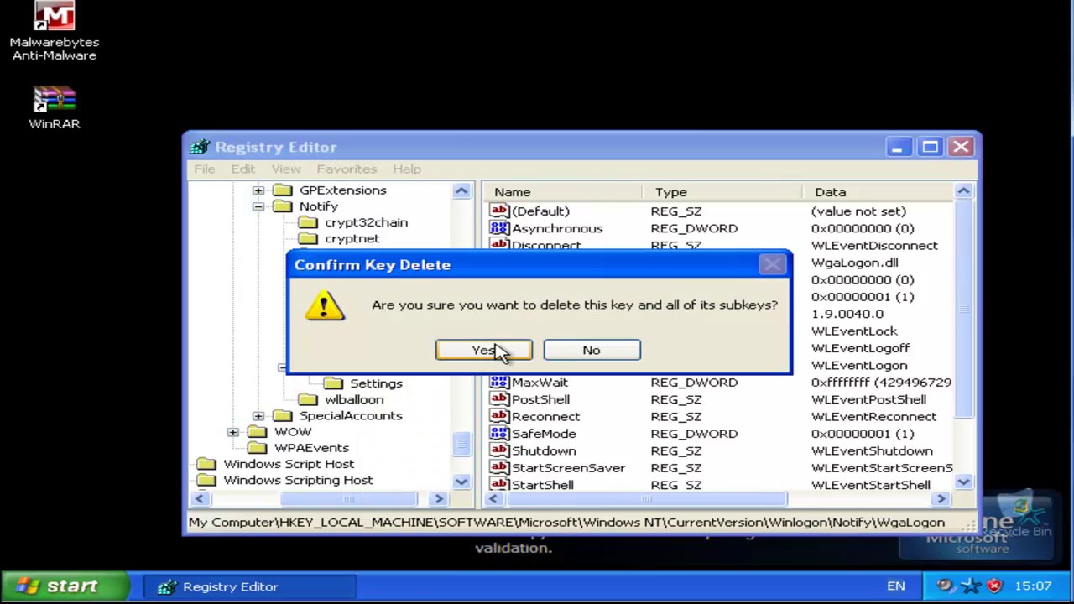
{"action": "left_click", "coordinate": [486, 350]}
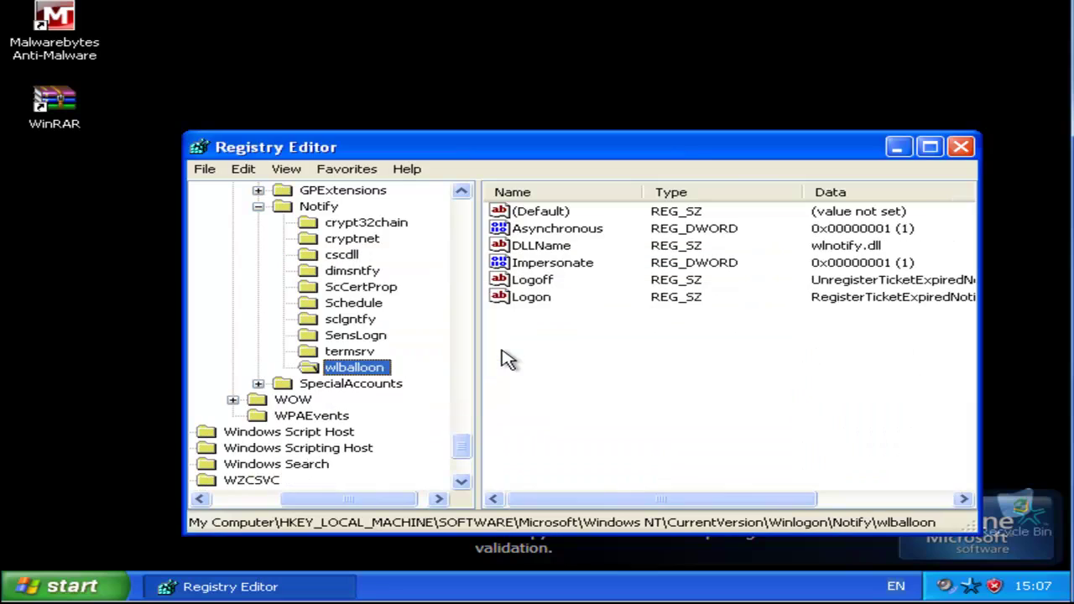
{"action": "left_click", "coordinate": [960, 147]}
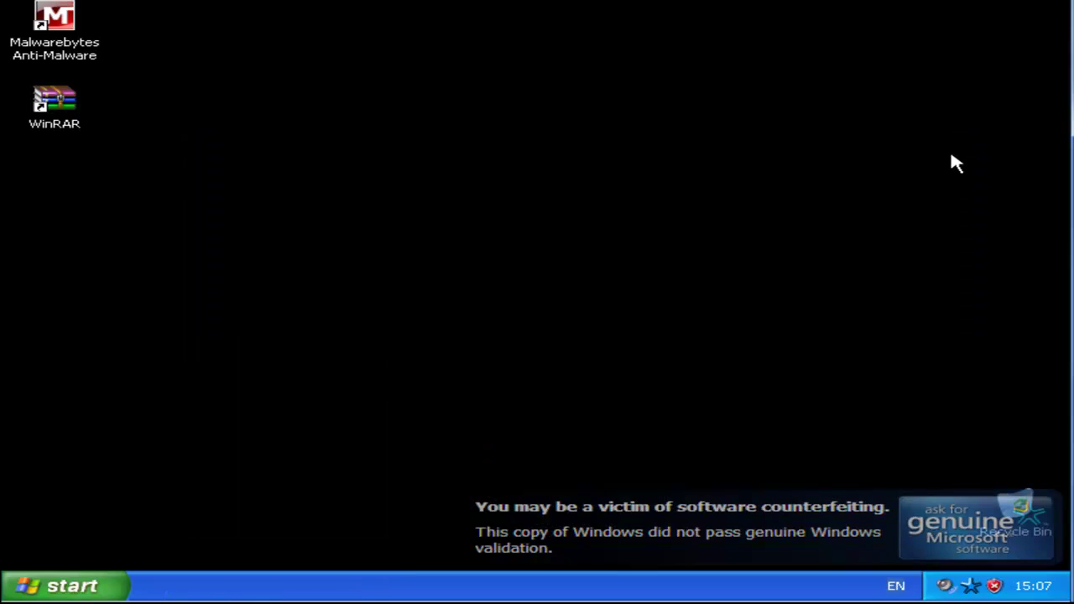
Restart the computer via Start > Turn Off Computer > Restart
{"action": "left_click", "coordinate": [96, 583]}
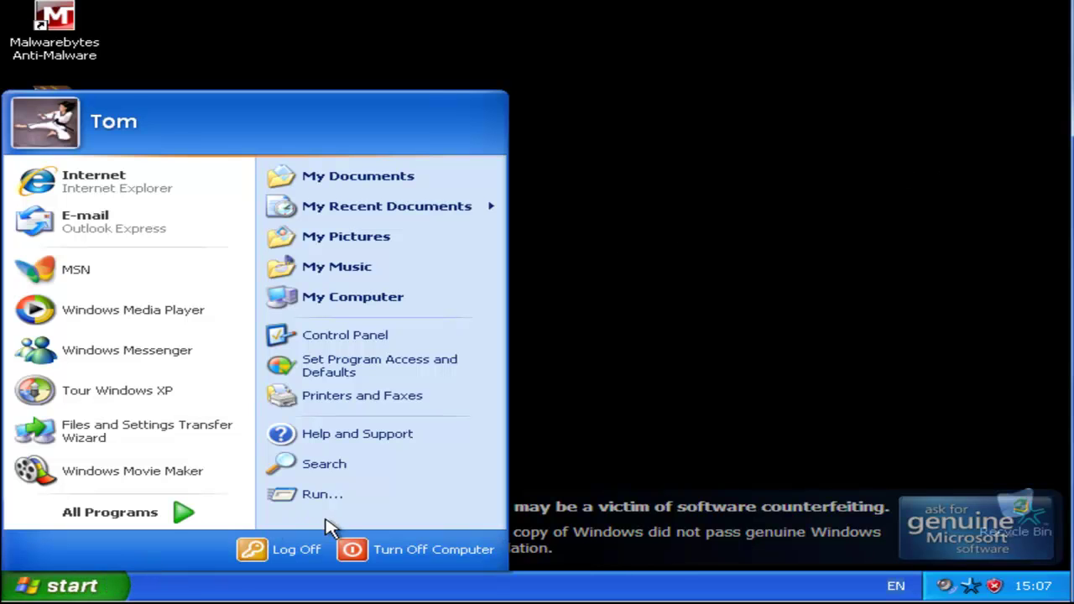
{"action": "left_click", "coordinate": [352, 550]}
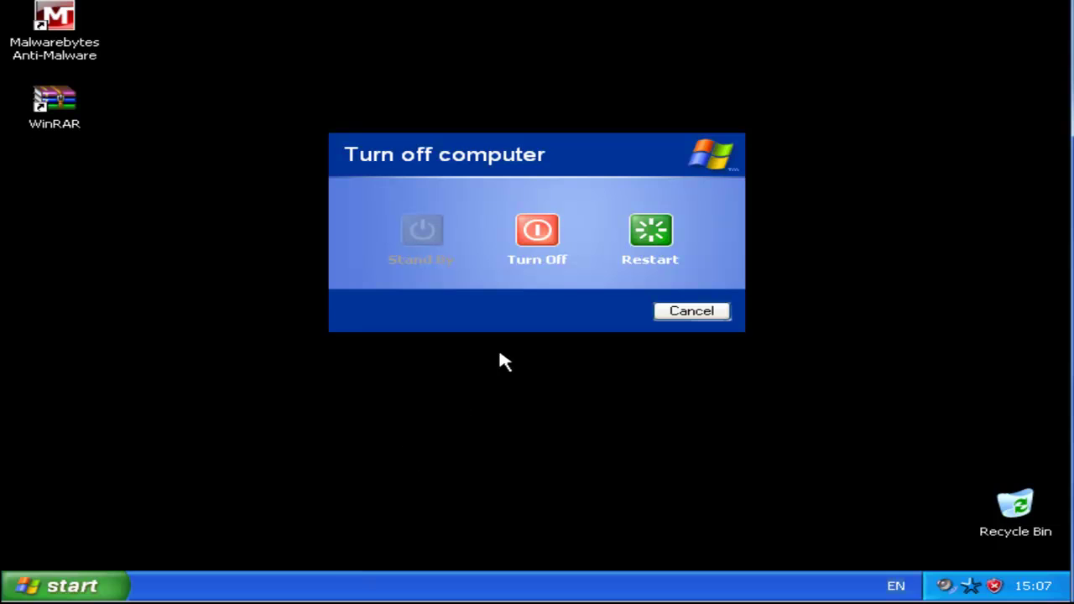
{"action": "left_click", "coordinate": [650, 244]}
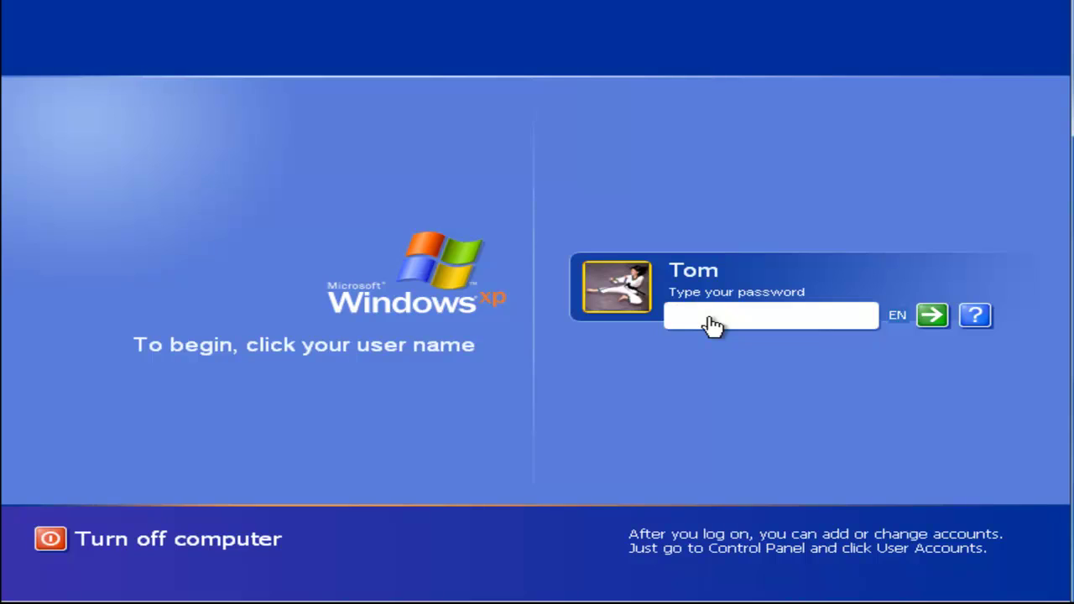
Log back on at the Welcome screen with the account password
{"action": "type", "text": "p"}
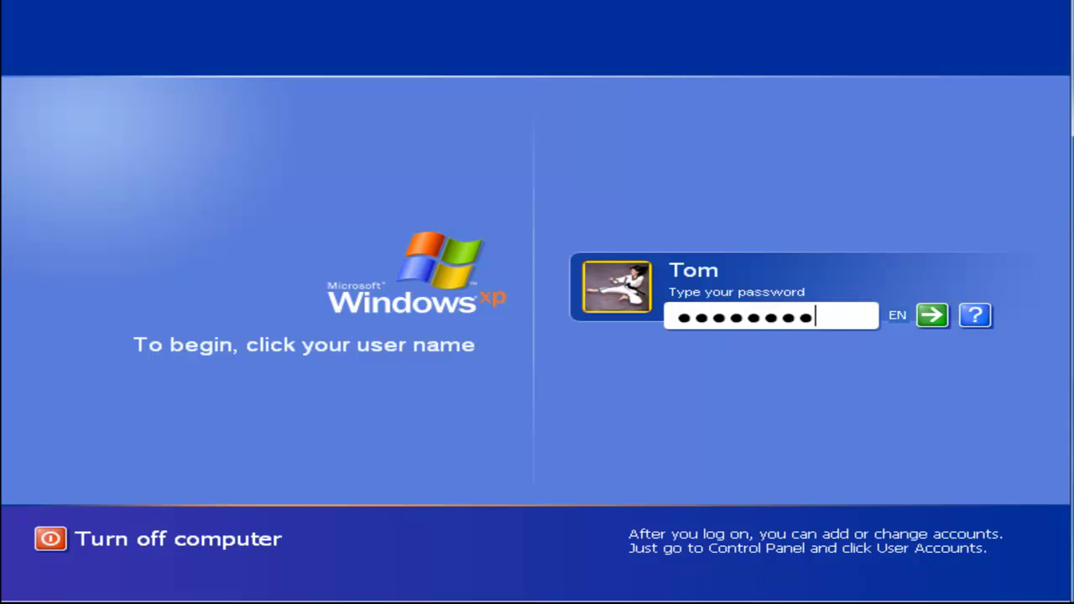
{"action": "key", "text": "Return"}
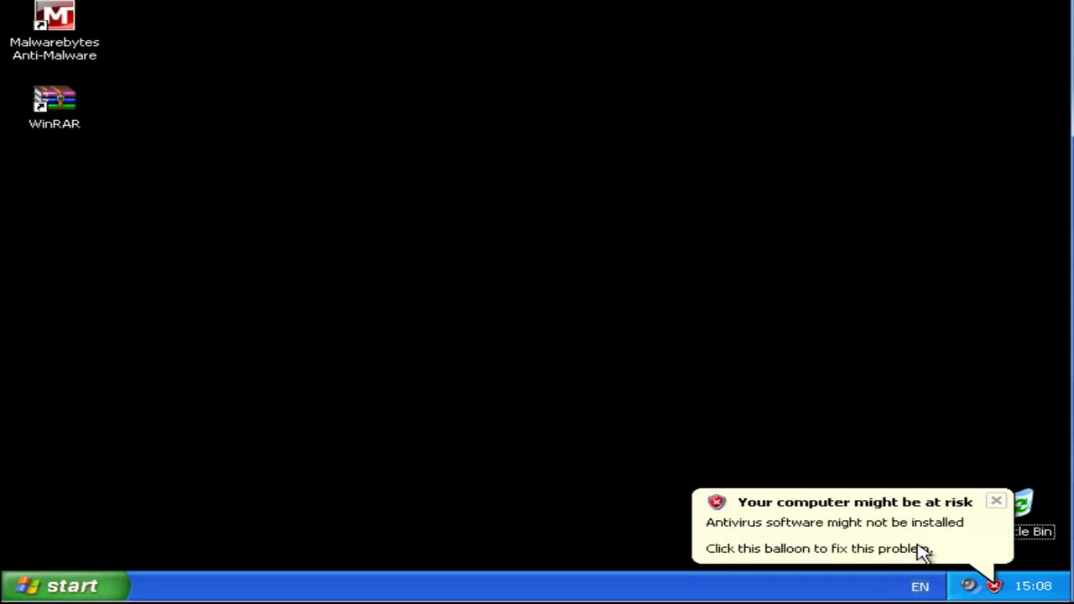
Dismiss the Security Center antivirus warning and open My Computer from Start
{"action": "left_click", "coordinate": [996, 502]}
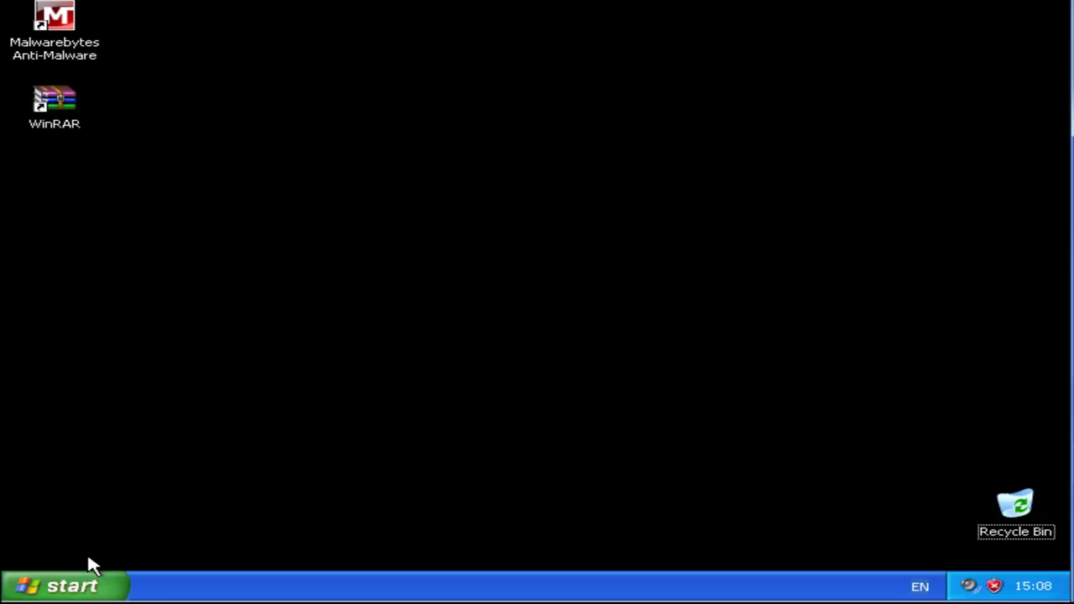
{"action": "left_click", "coordinate": [87, 584]}
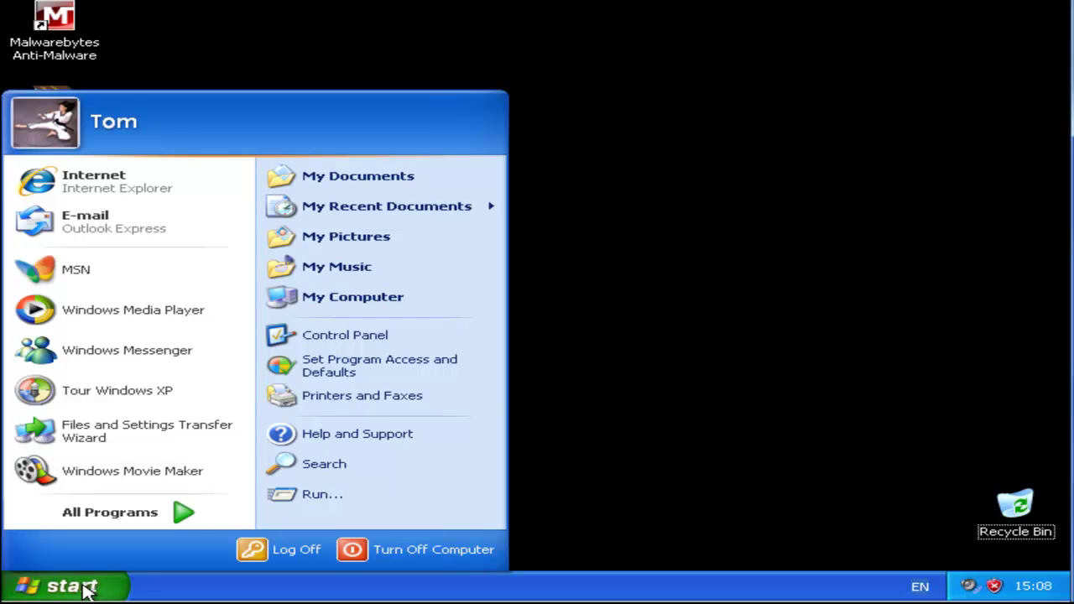
{"action": "left_click", "coordinate": [356, 298]}
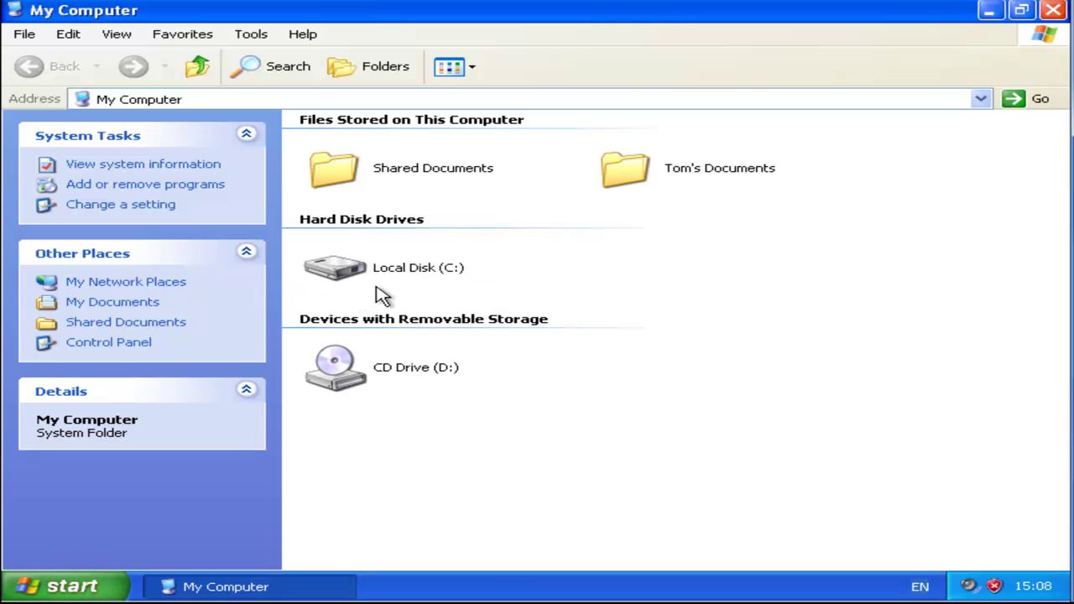
Browse into Local Disk (C:), then WINDOWS, then the system32 folder
{"action": "double_click", "coordinate": [412, 281]}
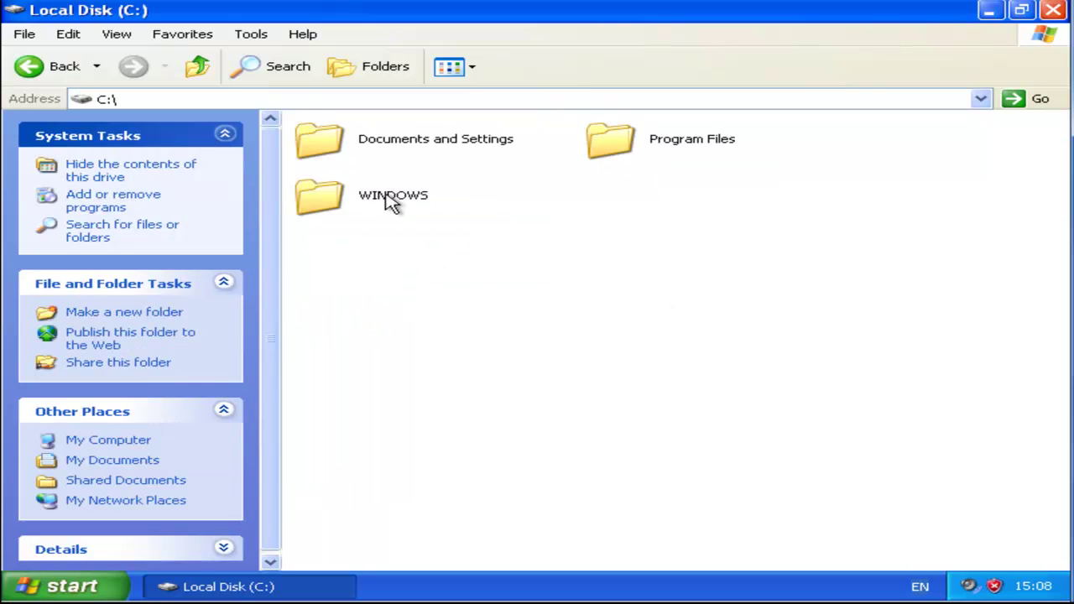
{"action": "double_click", "coordinate": [385, 201]}
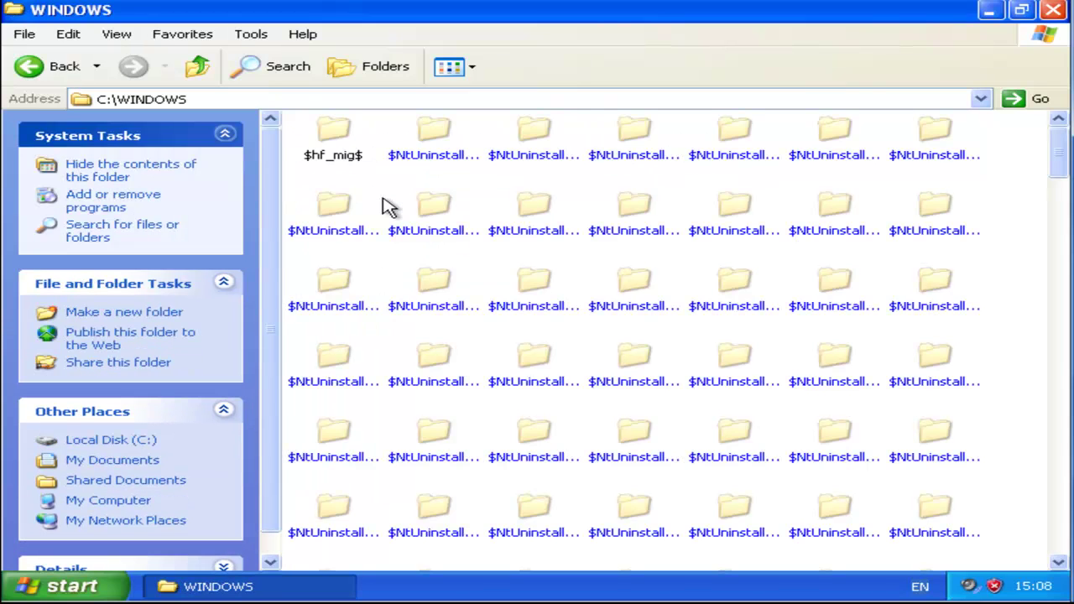
{"action": "left_click_drag", "start_coordinate": [1060, 167], "coordinate": [1066, 315]}
{"action": "double_click", "coordinate": [330, 409]}
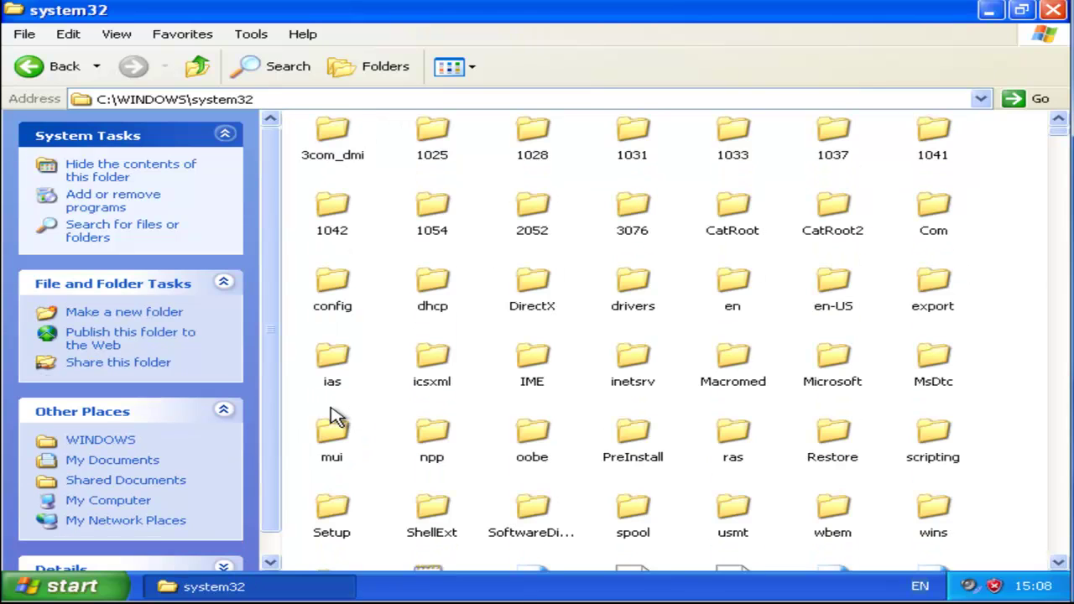
Confirm in Folder Options' View tab that hidden files are shown, closing without changes
{"action": "left_click", "coordinate": [236, 38]}
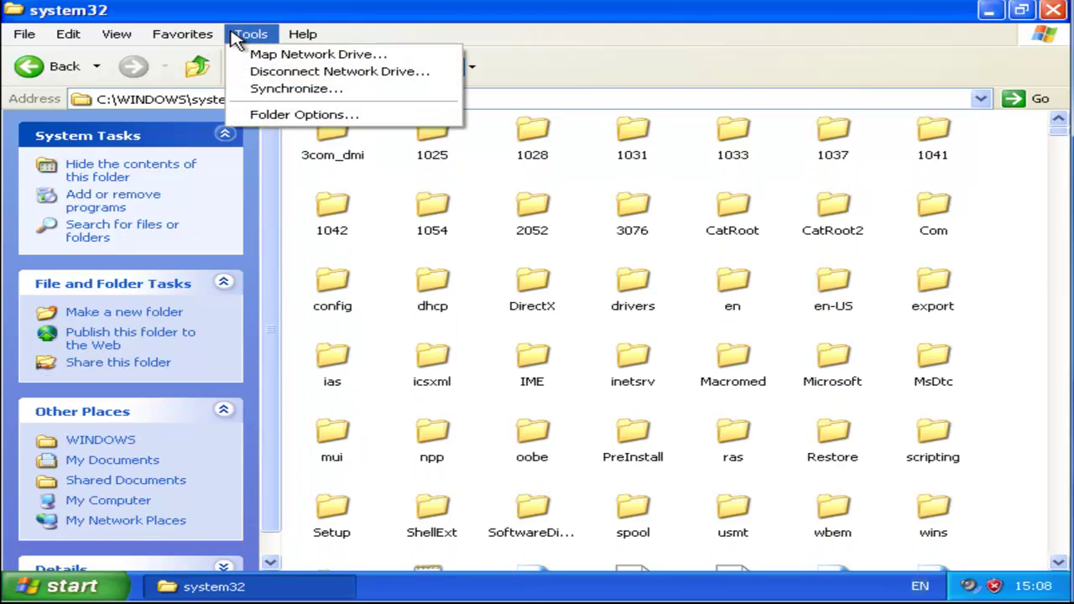
{"action": "left_click", "coordinate": [260, 116]}
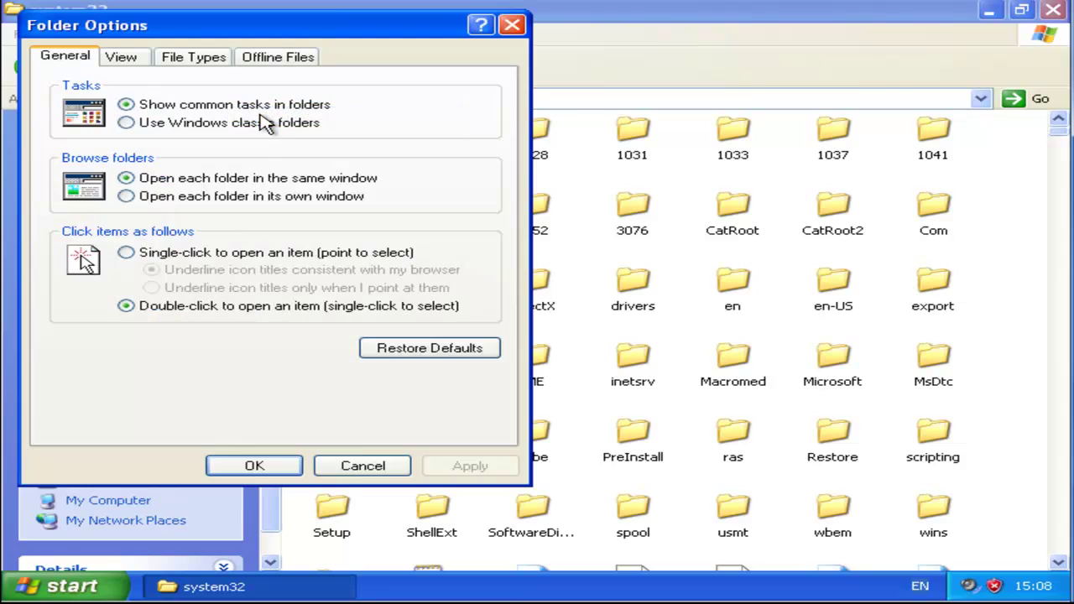
{"action": "left_click", "coordinate": [135, 59]}
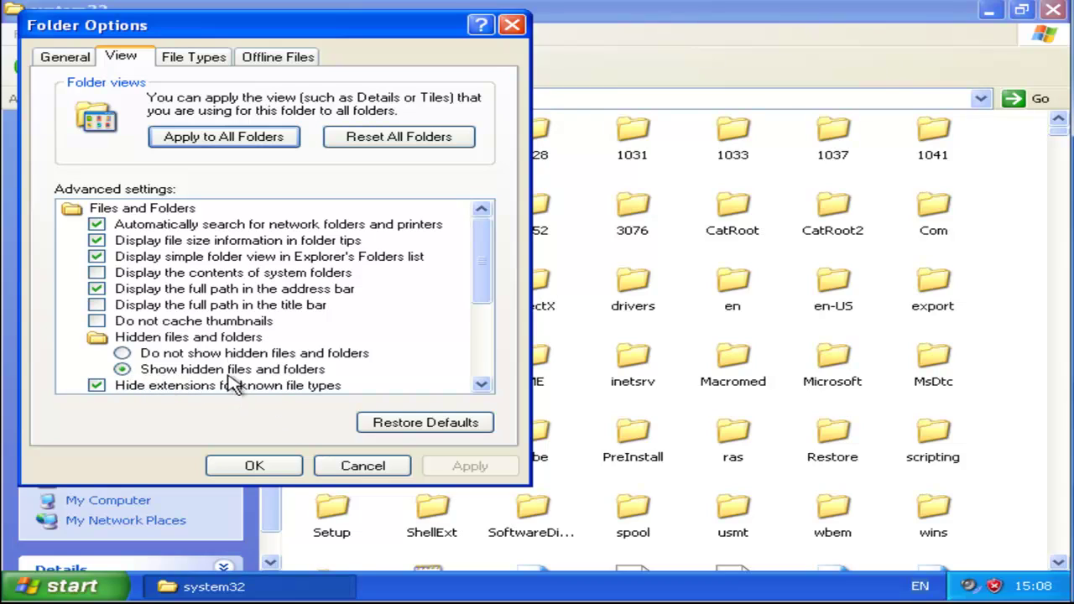
{"action": "left_click", "coordinate": [299, 466]}
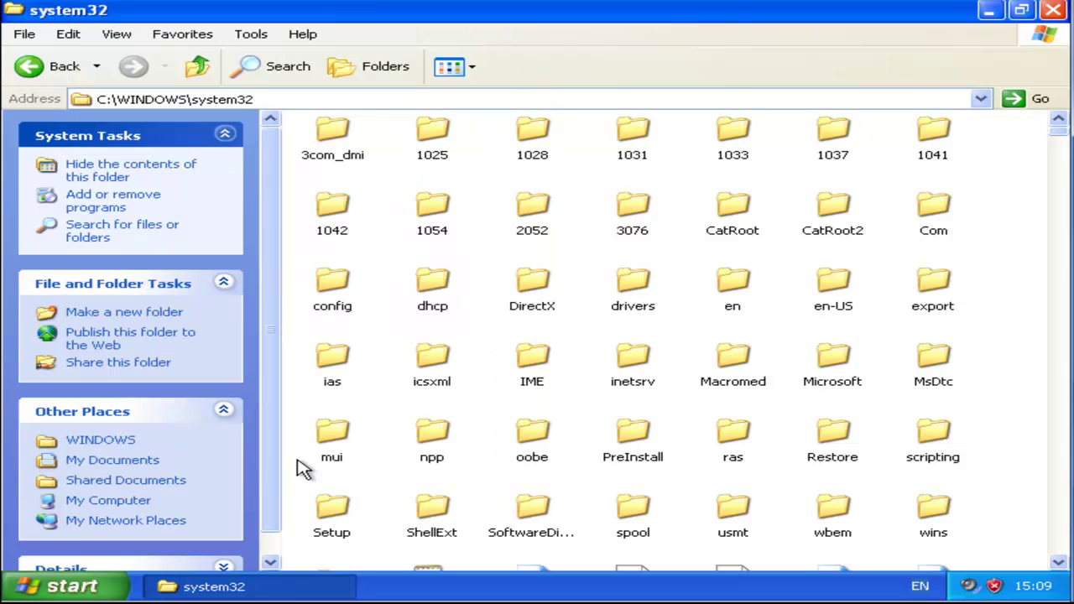
Search all files and folders in system32 for Wga*.*, finding three Wga files
{"action": "left_click", "coordinate": [159, 239]}
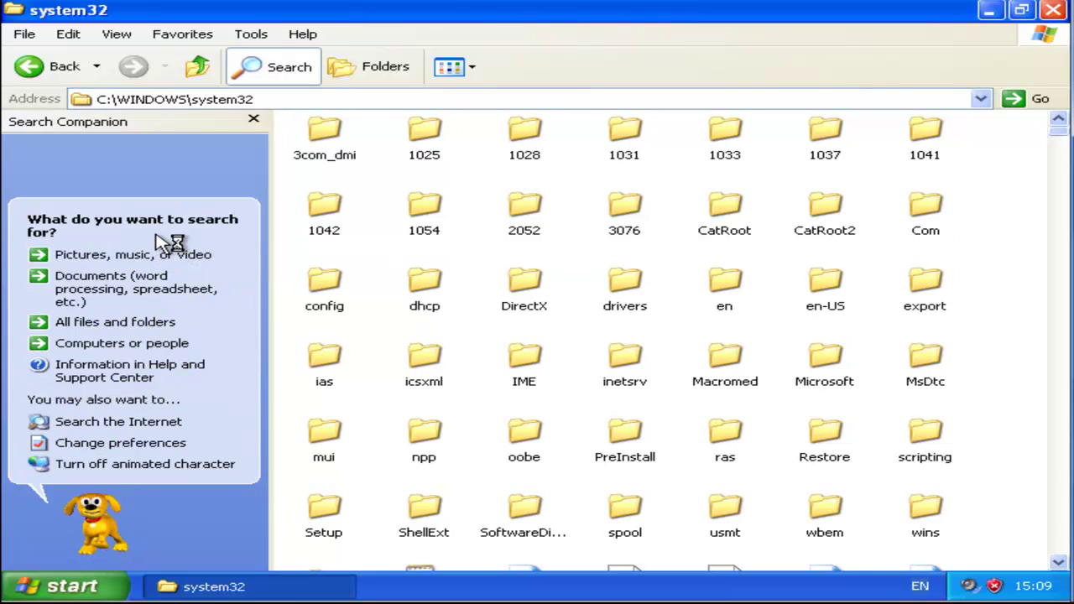
{"action": "left_click", "coordinate": [118, 323]}
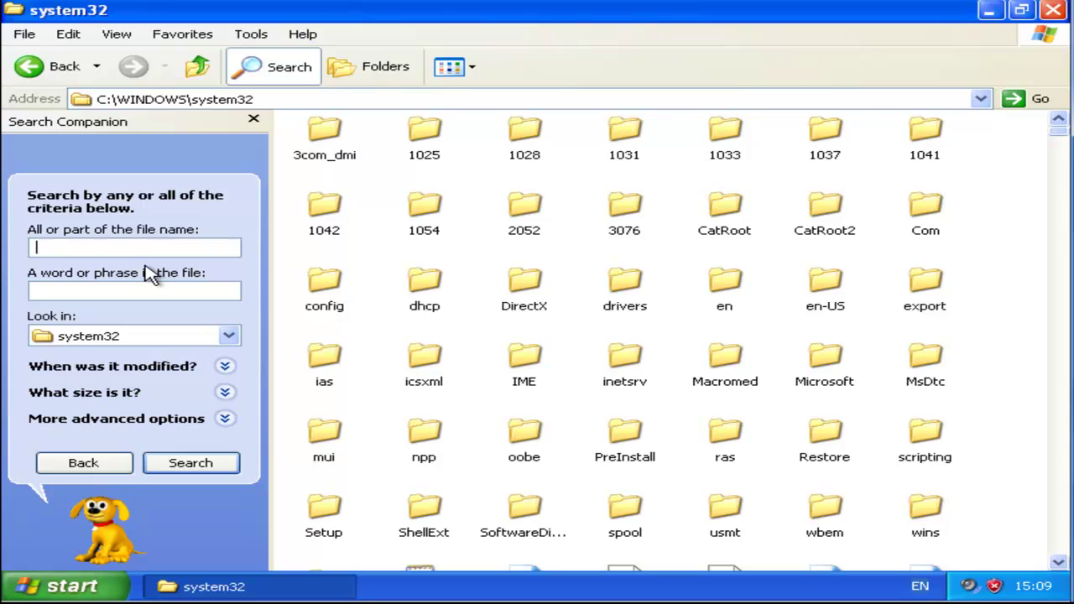
{"action": "type", "text": "W"}
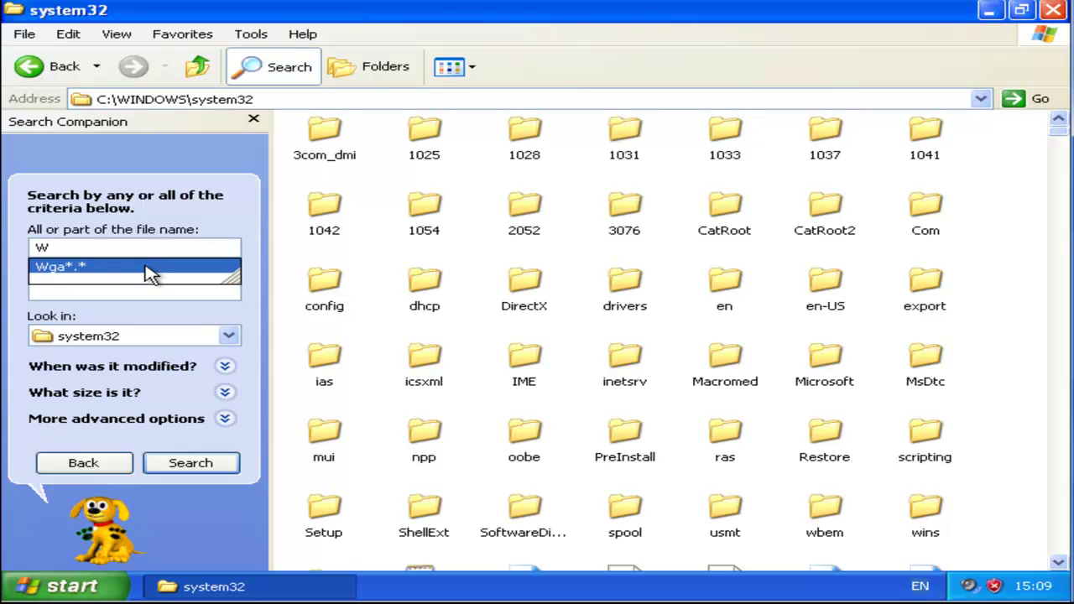
{"action": "left_click", "coordinate": [147, 269]}
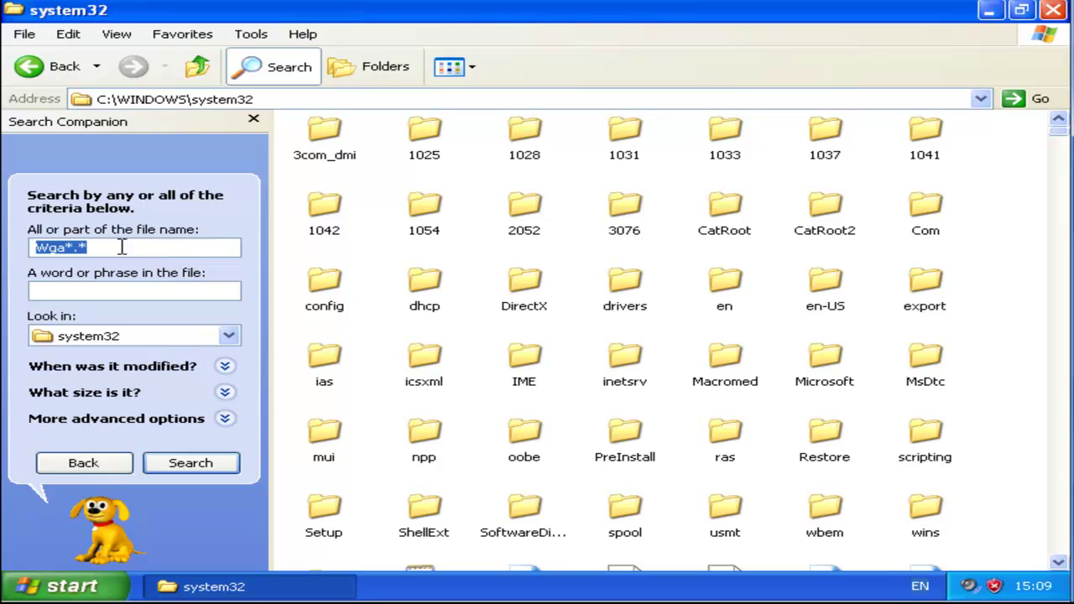
{"action": "left_click", "coordinate": [119, 245]}
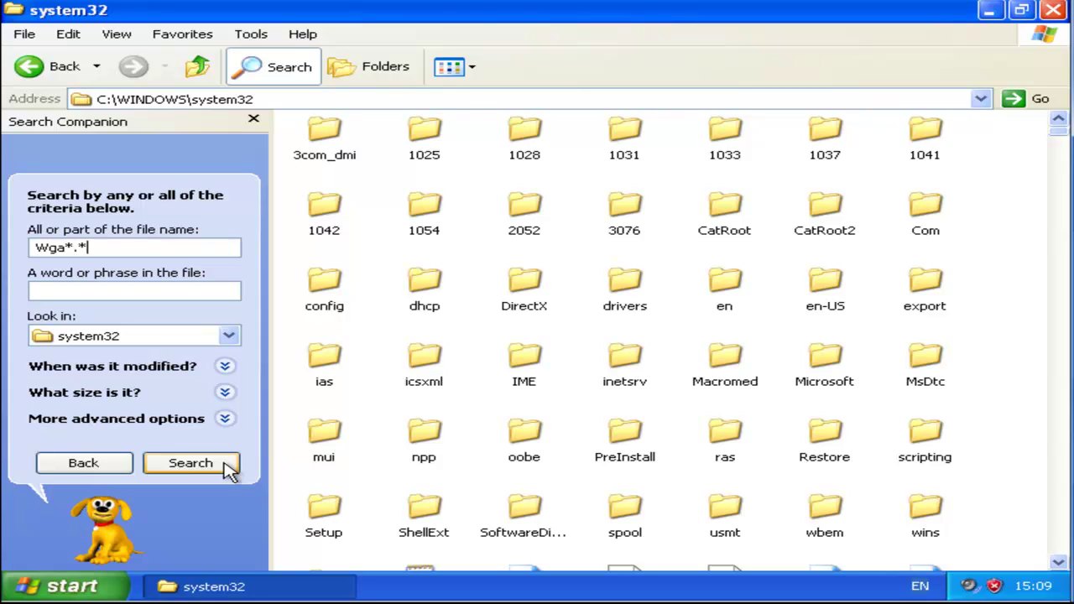
{"action": "left_click", "coordinate": [191, 463]}
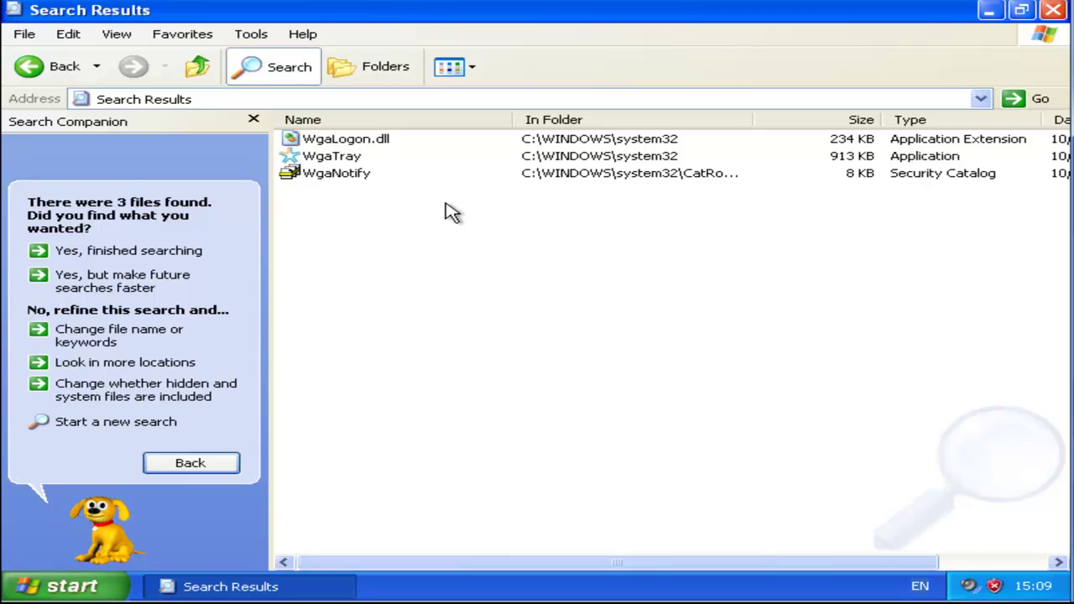
Send WgaLogon.dll, WgaTray and WgaNotify to the Recycle Bin, accepting the system-file warning for all
{"action": "mouse_move", "coordinate": [386, 146]}
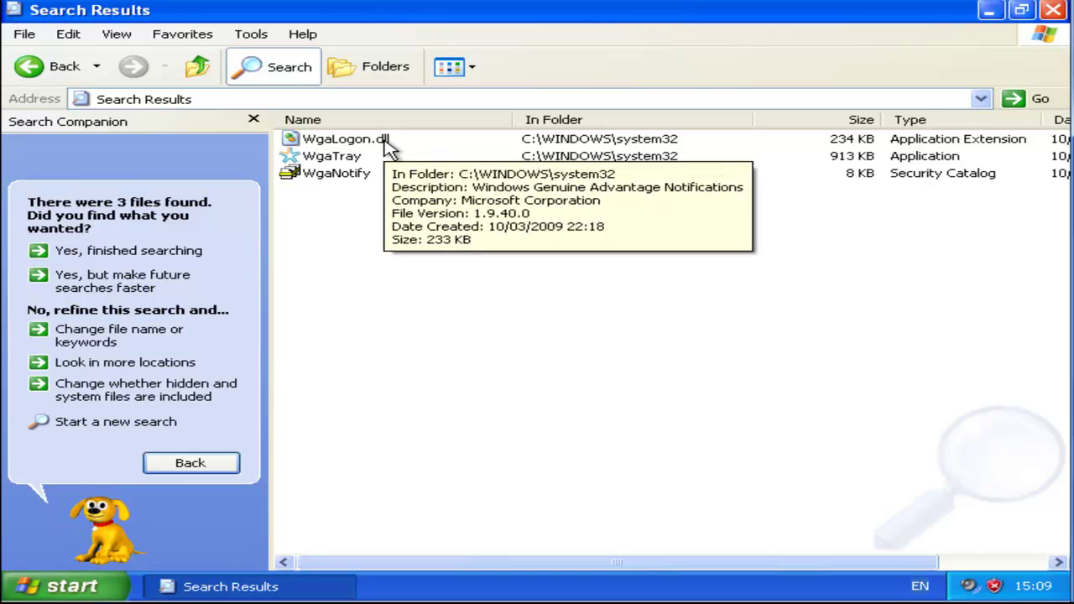
{"action": "mouse_move", "coordinate": [366, 173]}
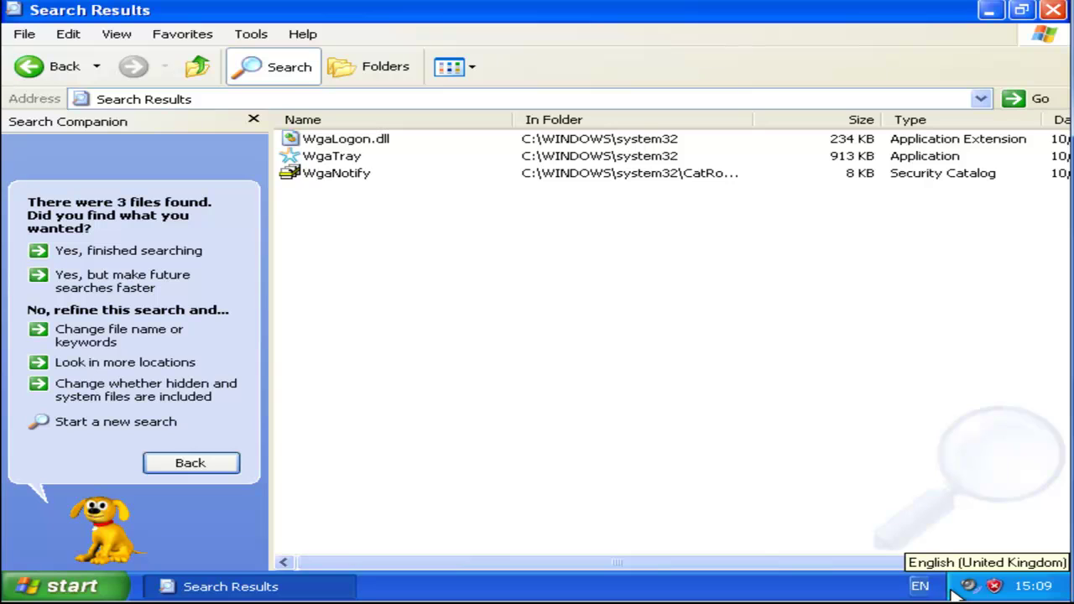
{"action": "left_click", "coordinate": [333, 182]}
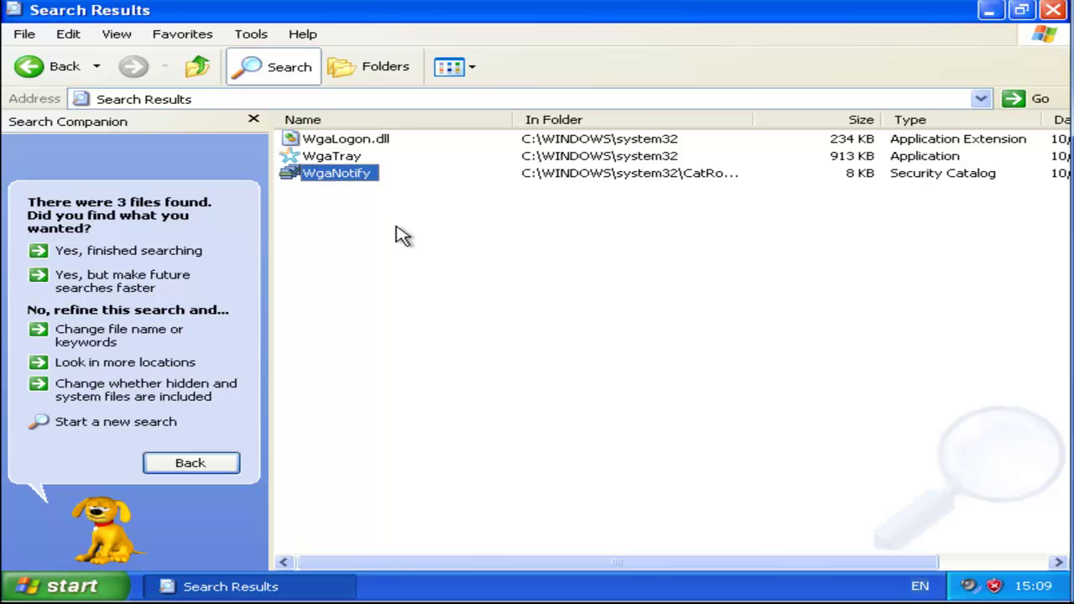
{"action": "key", "text": "shift+Up"}
{"action": "key", "text": "shift+Up"}
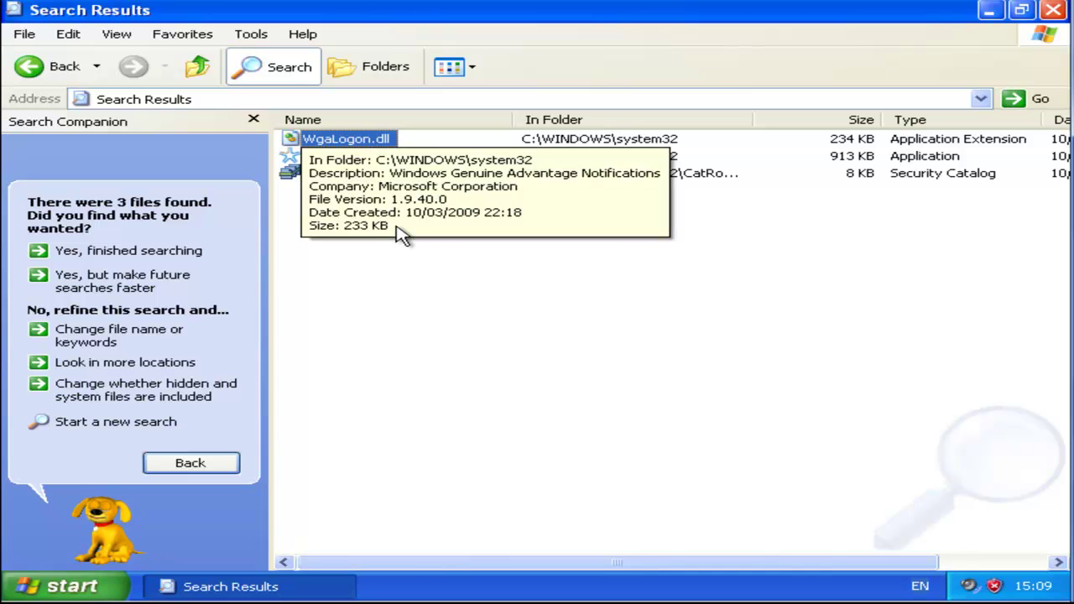
{"action": "key", "text": "Delete"}
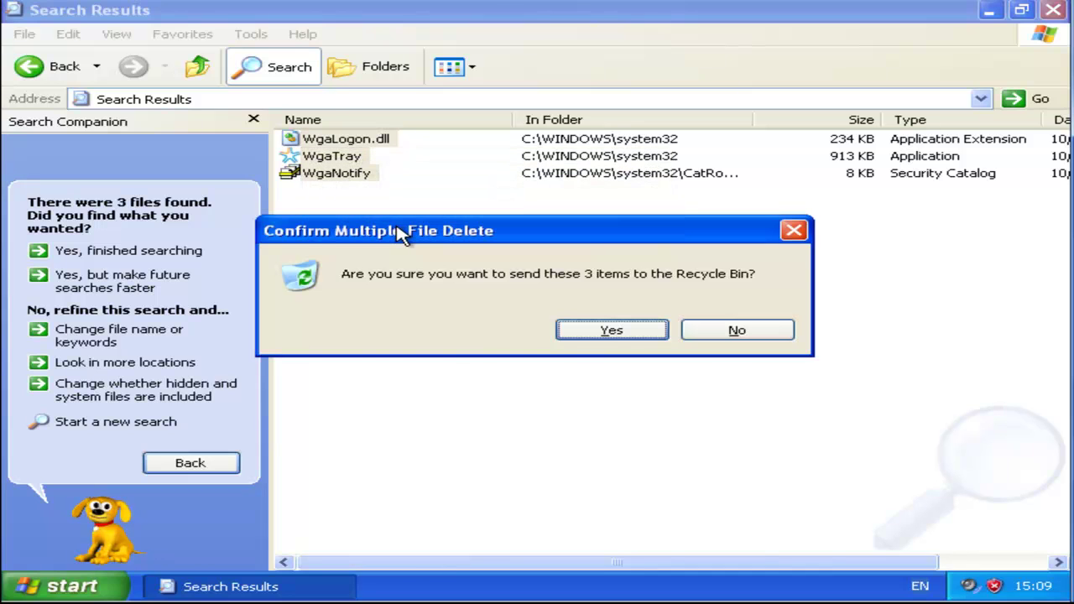
{"action": "key", "text": "Return"}
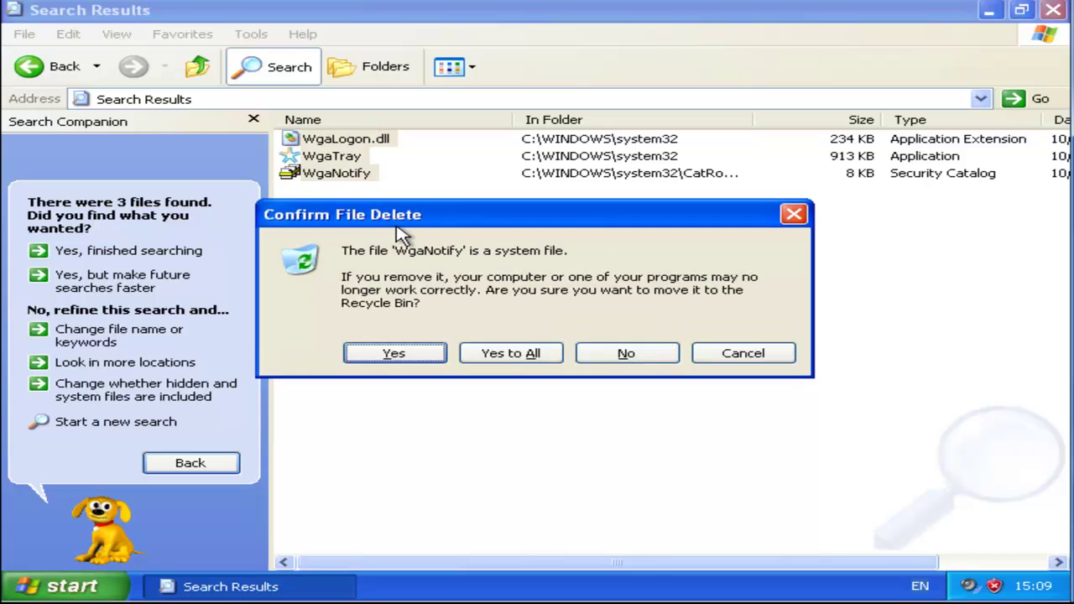
{"action": "key", "text": "Tab"}
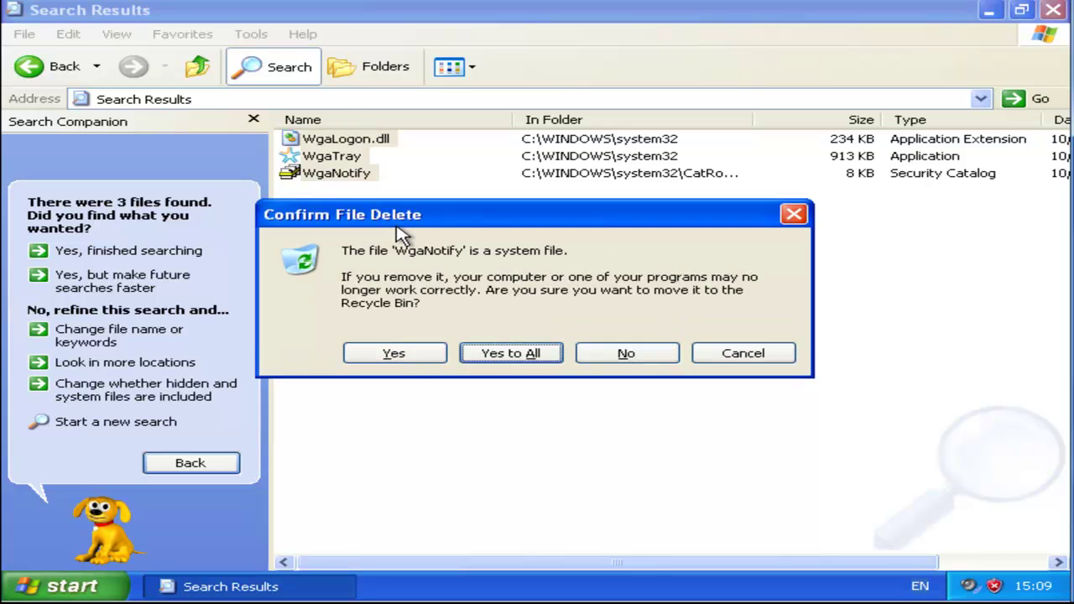
{"action": "key", "text": "Return"}
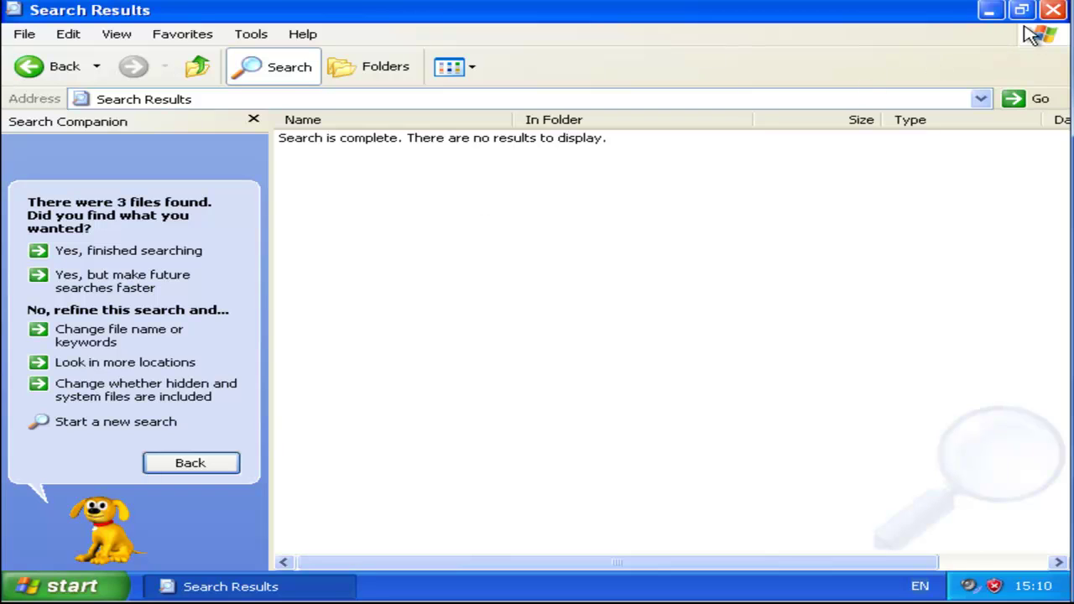
Close Search Results, empty the Recycle Bin of the three Wga files, then close it
{"action": "left_click", "coordinate": [1050, 10]}
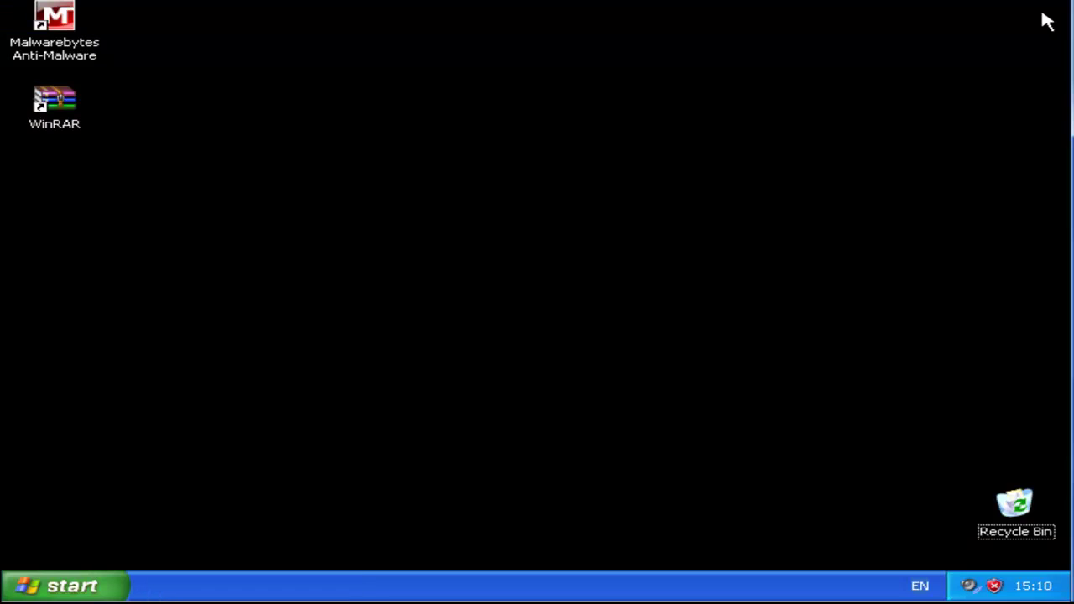
{"action": "double_click", "coordinate": [1015, 509]}
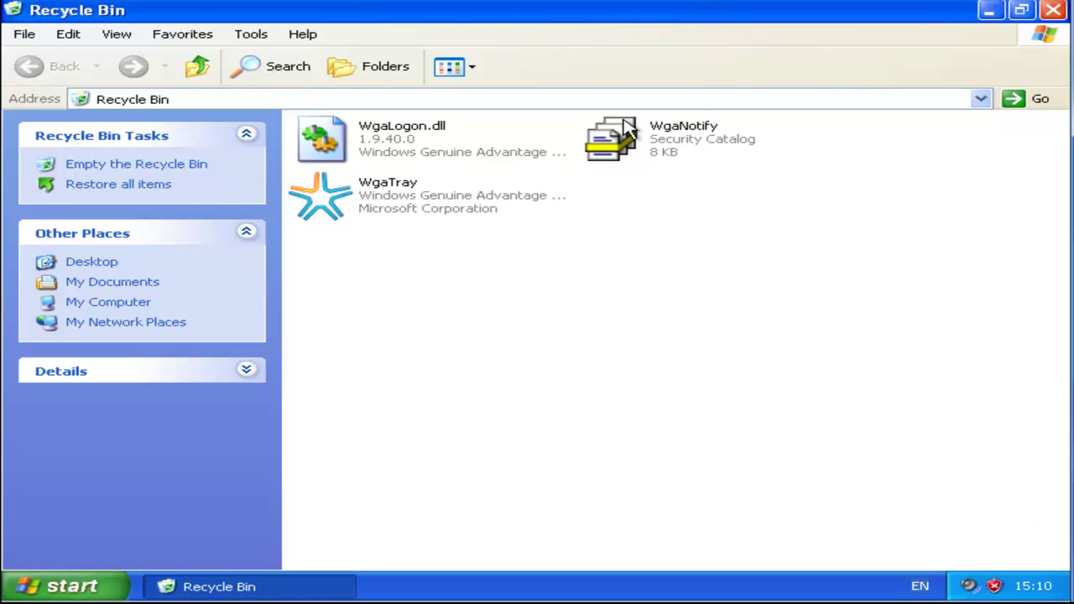
{"action": "left_click", "coordinate": [156, 168]}
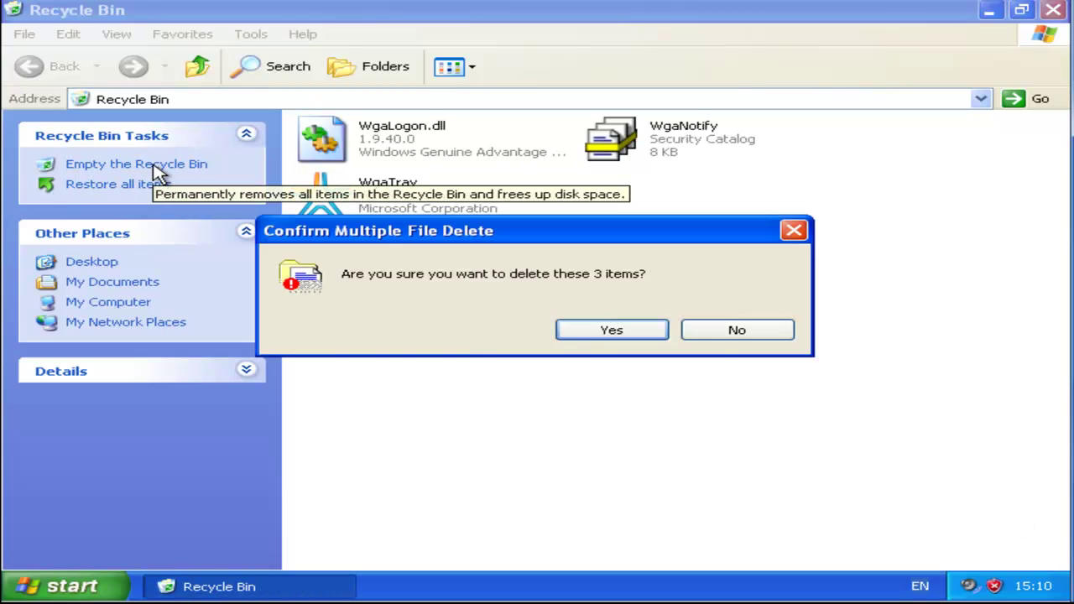
{"action": "left_click", "coordinate": [627, 334]}
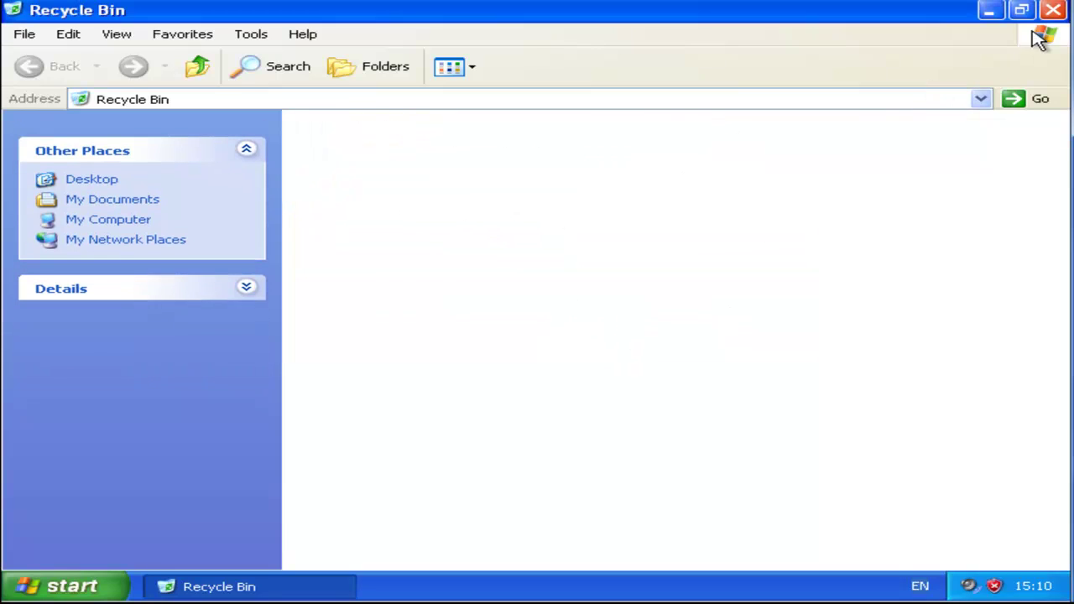
{"action": "left_click", "coordinate": [1052, 10]}
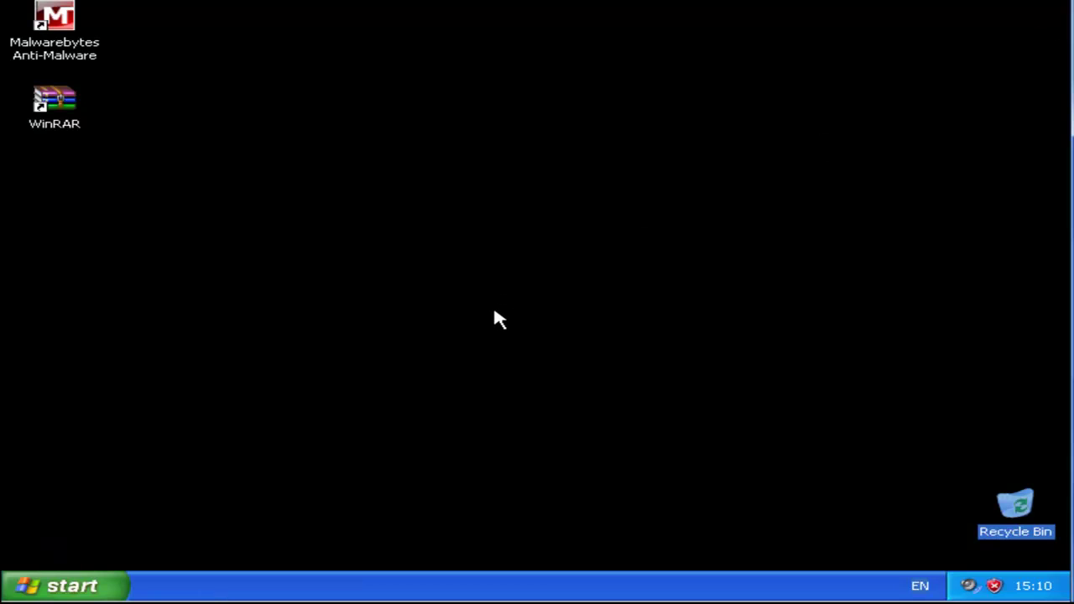